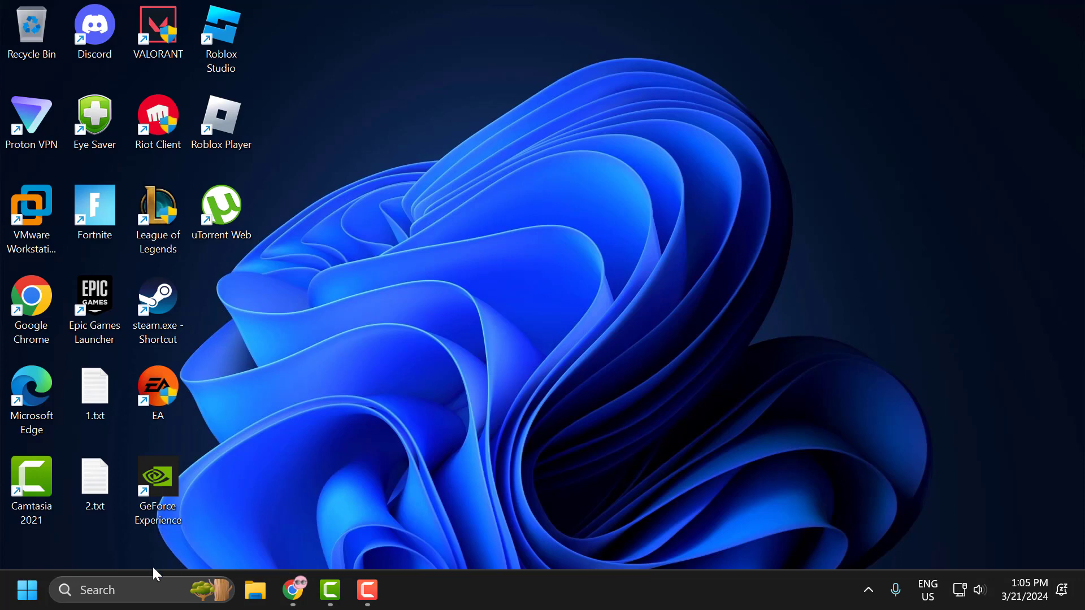
Step: Find and open the Windows Services app
click(155, 585)
text(ser)
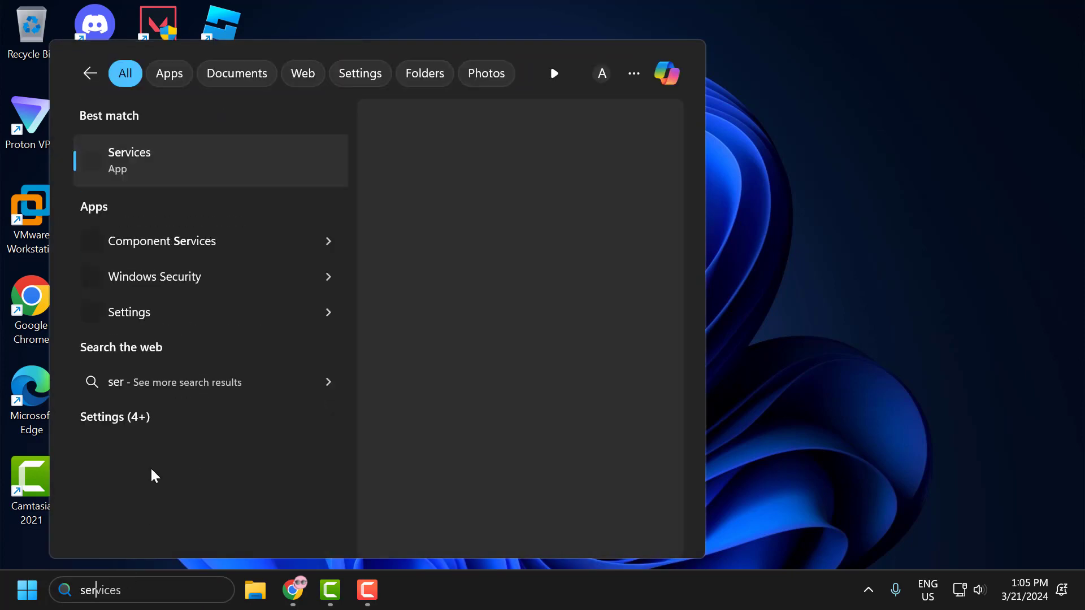
click(178, 161)
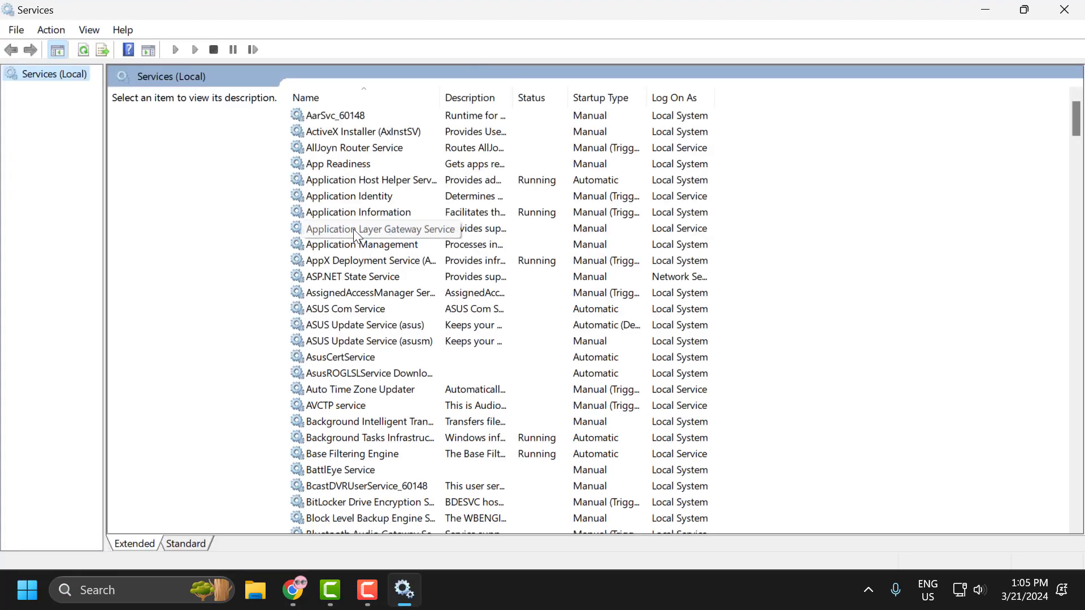
Step: Locate the App Readiness service in the services list and open its properties
click(353, 229)
key(Down)
click(371, 260)
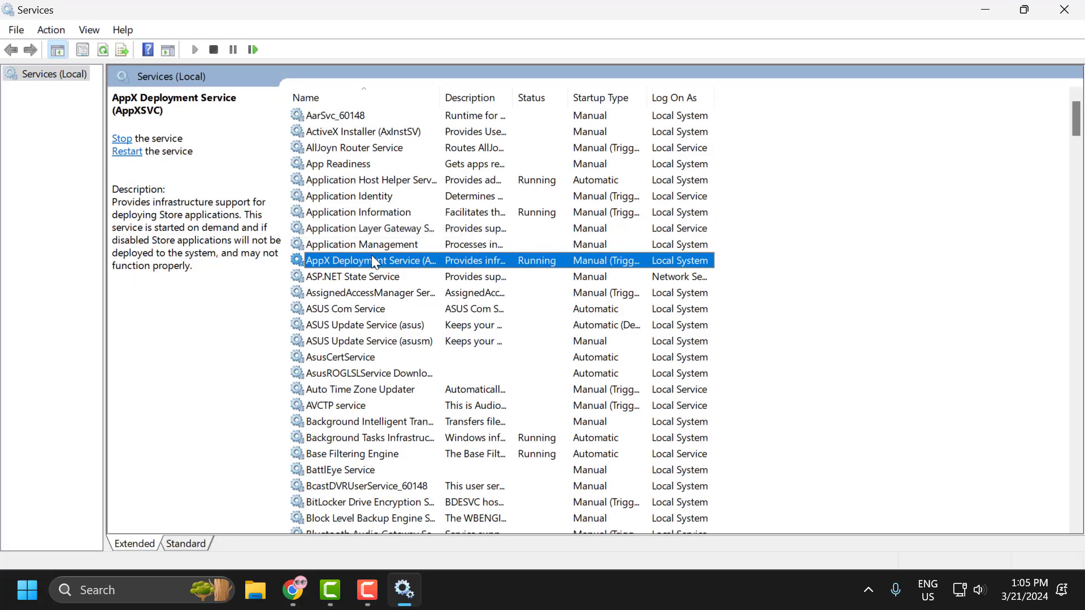
key(Down)
key(Down)
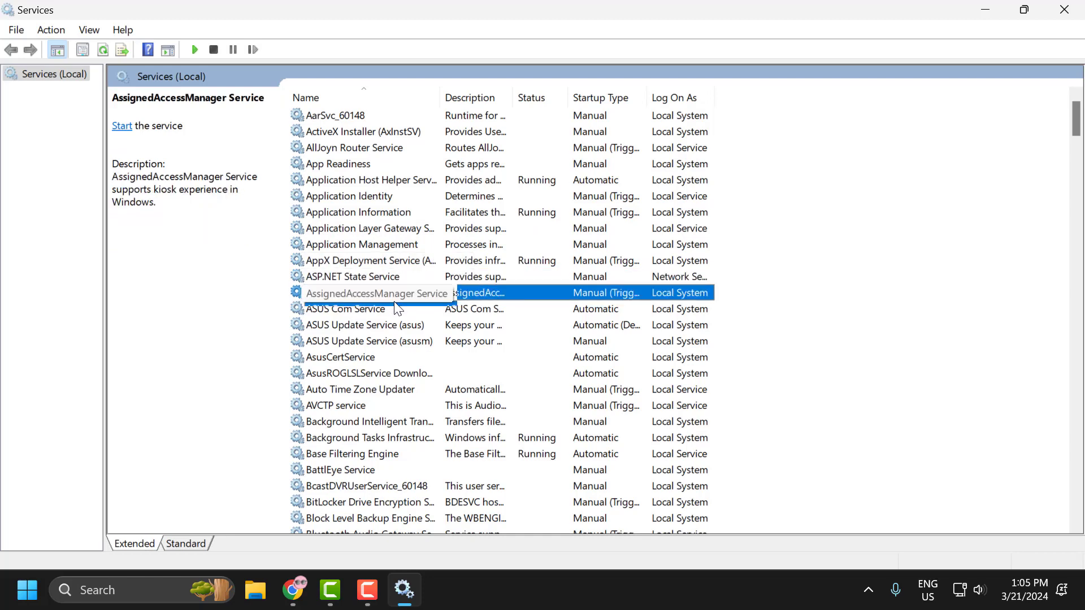
key(Down)
key(Down)
key(Home)
click(349, 165)
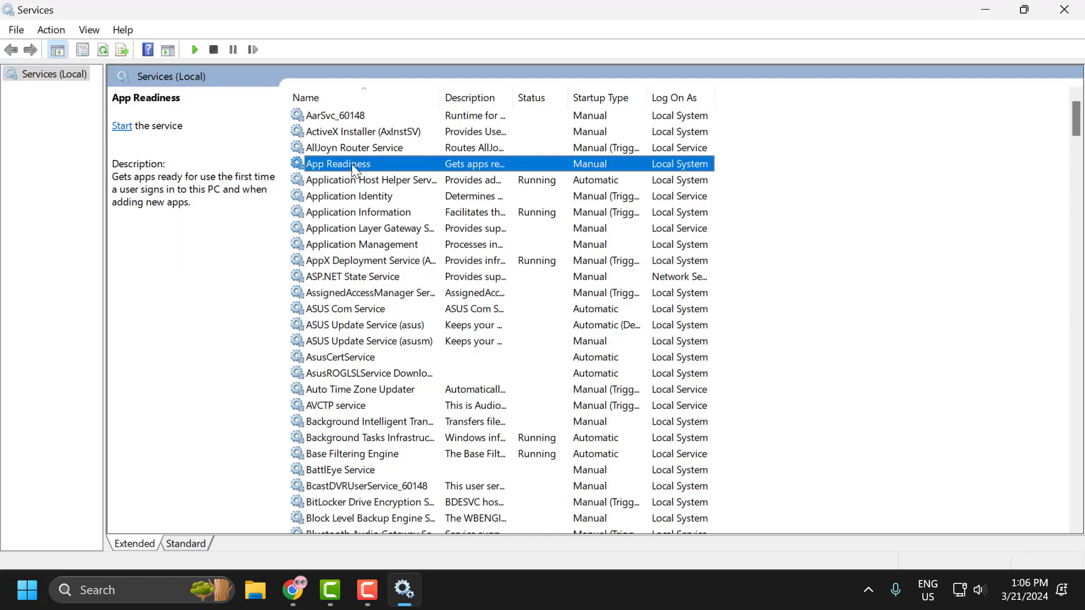
double_click(352, 164)
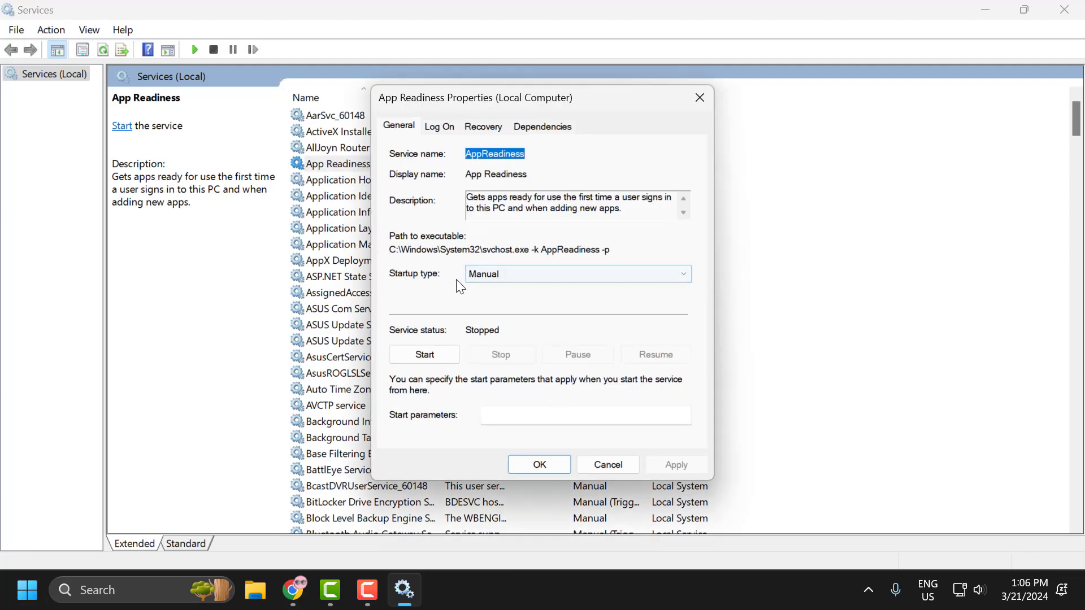
Step: Set the App Readiness startup type to Automatic, start the service, and apply the changes
click(475, 277)
click(509, 298)
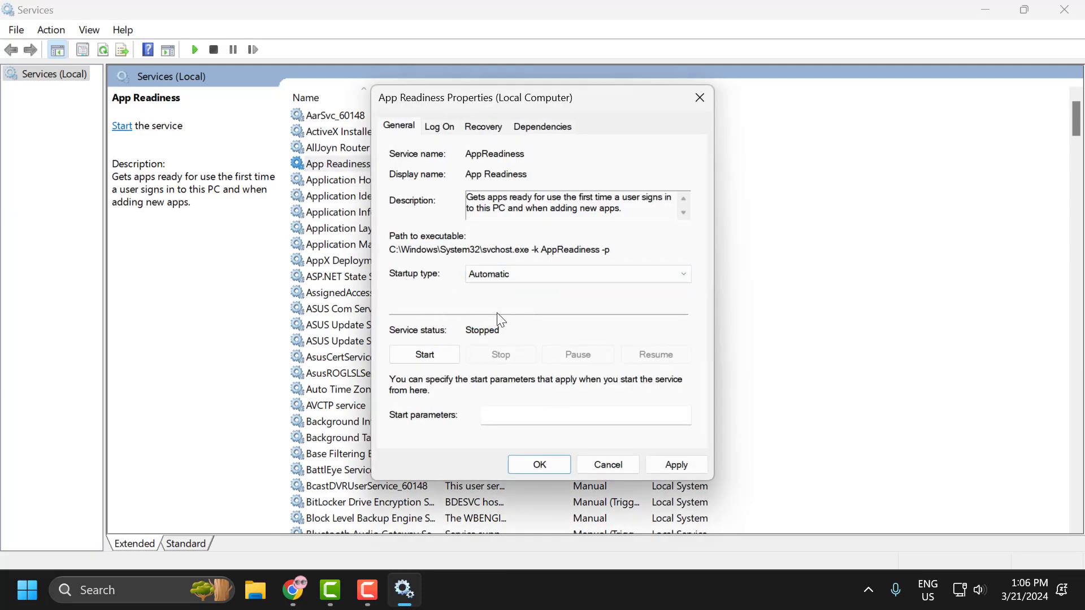
click(425, 356)
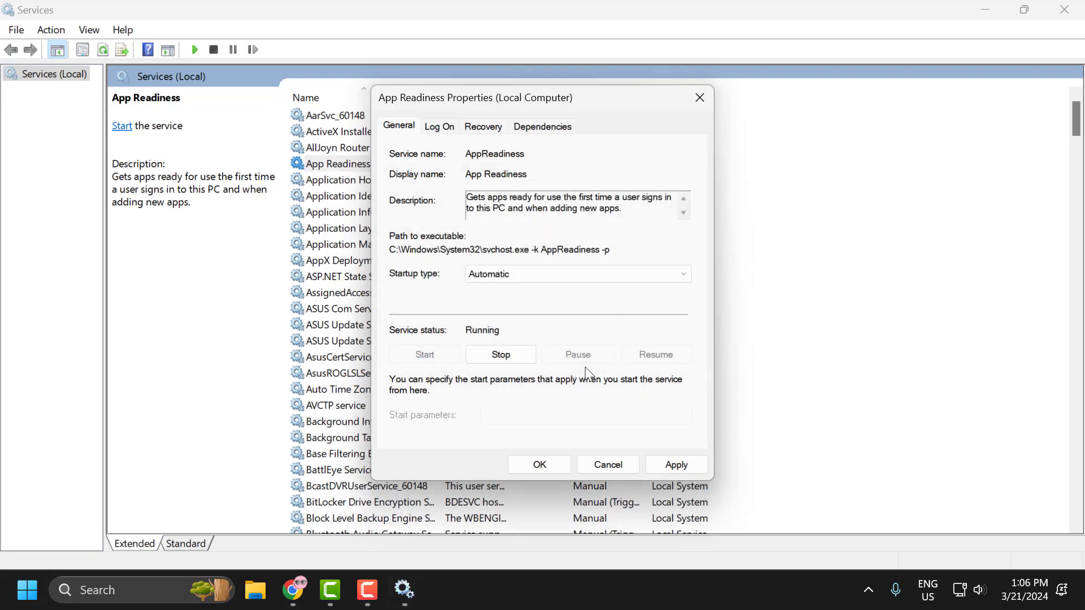
click(683, 465)
click(548, 465)
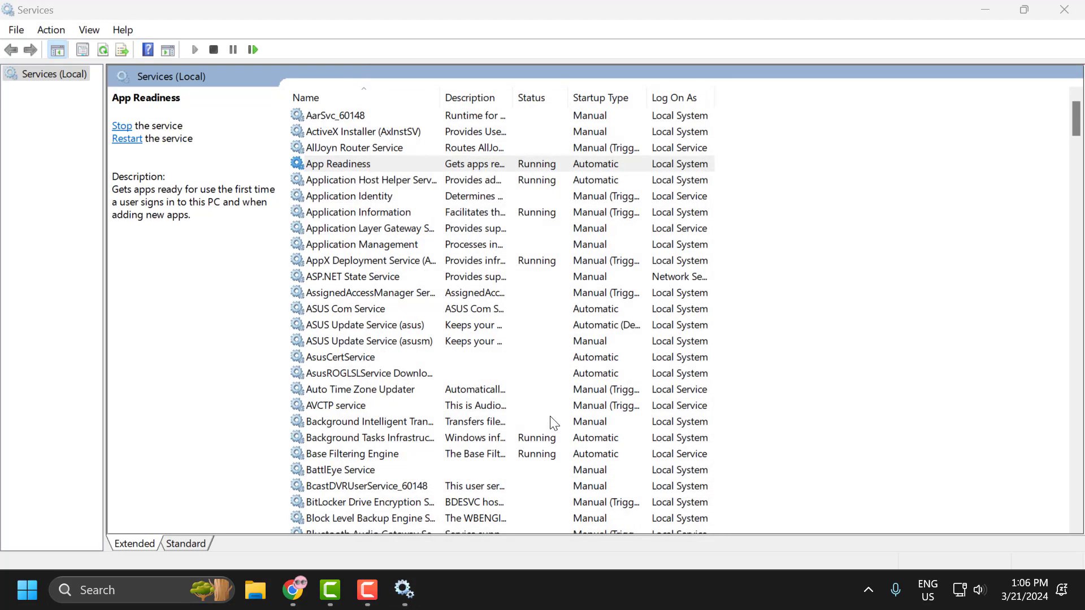
Step: Restart the App Readiness service and close Services
right_click(377, 165)
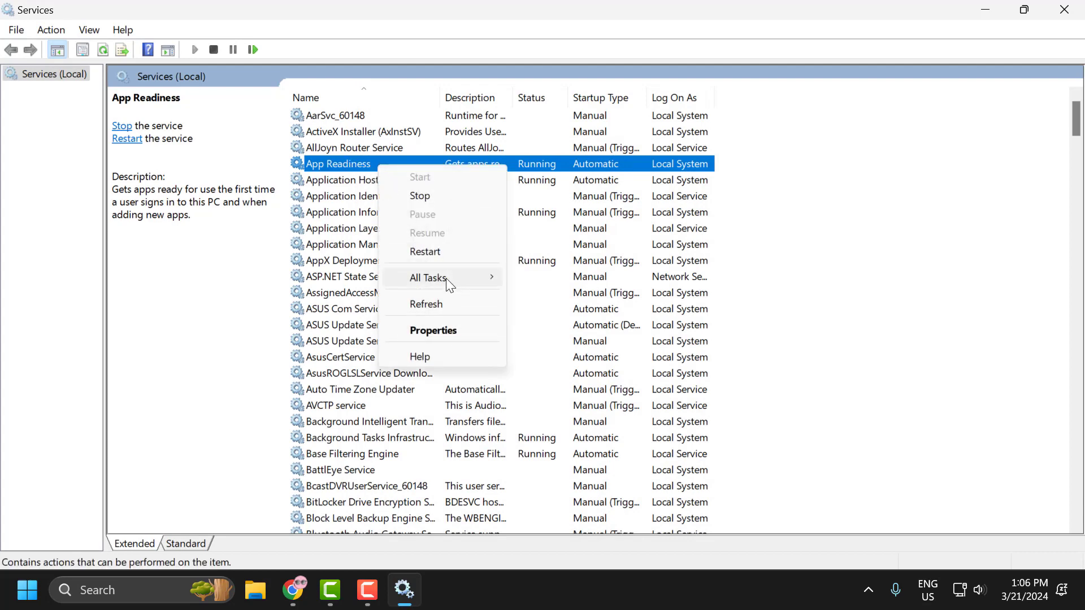
click(442, 252)
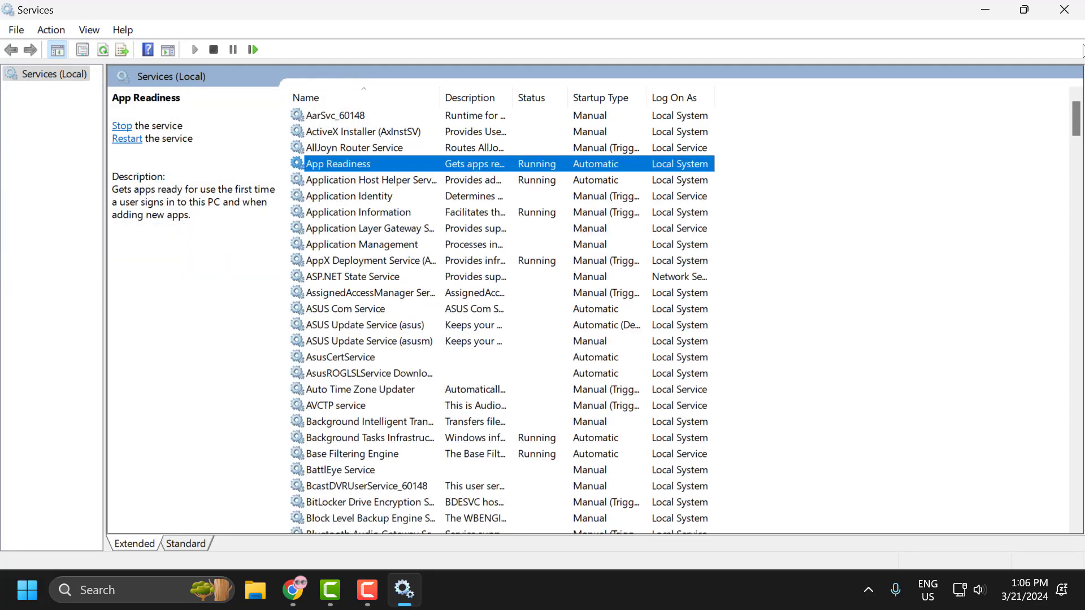
click(1073, 8)
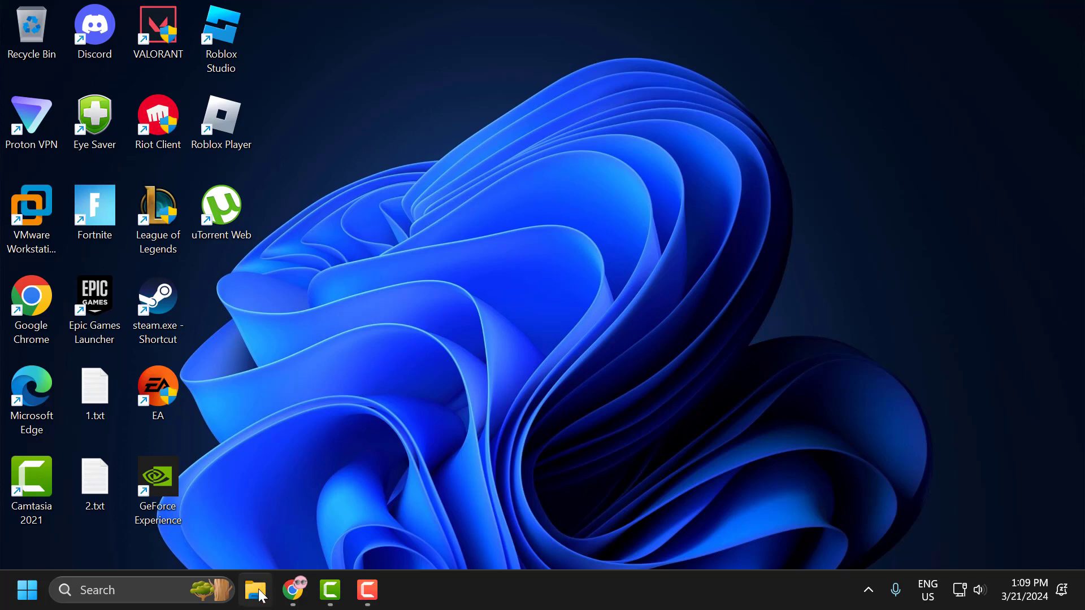
Step: Switch to File Explorer, open Local Disk (C:), and turn on the display of hidden items
click(260, 593)
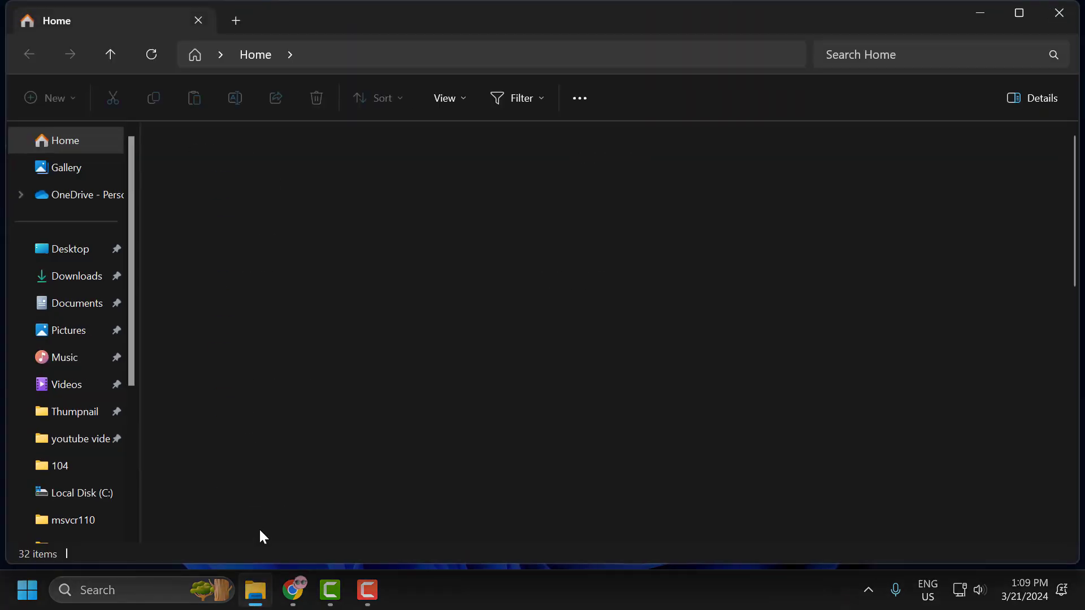
scroll(110, 454, down, 3)
click(82, 410)
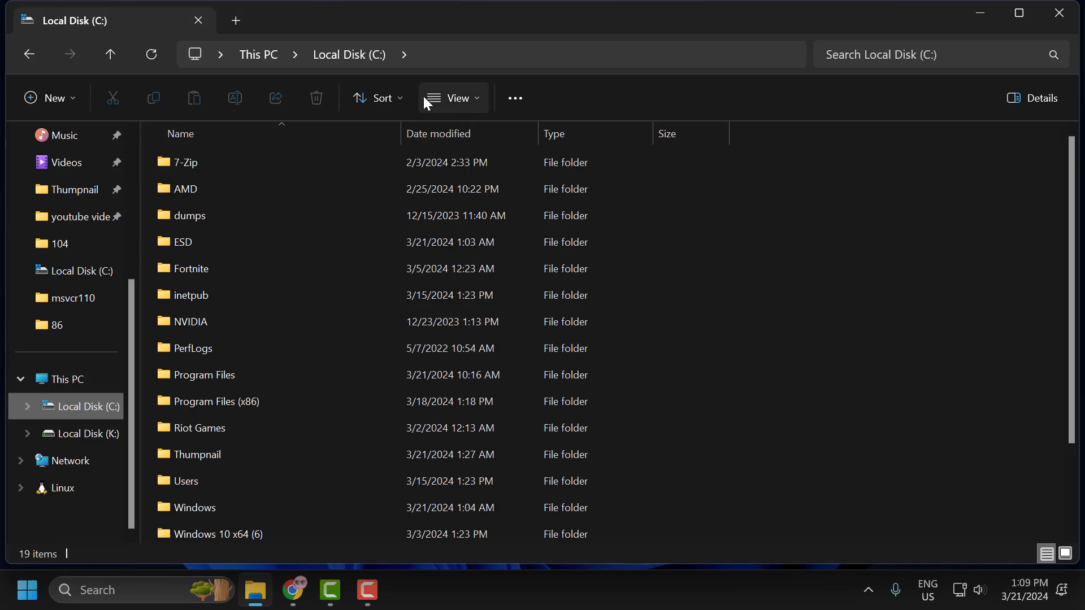
click(455, 99)
mouse_move(483, 410)
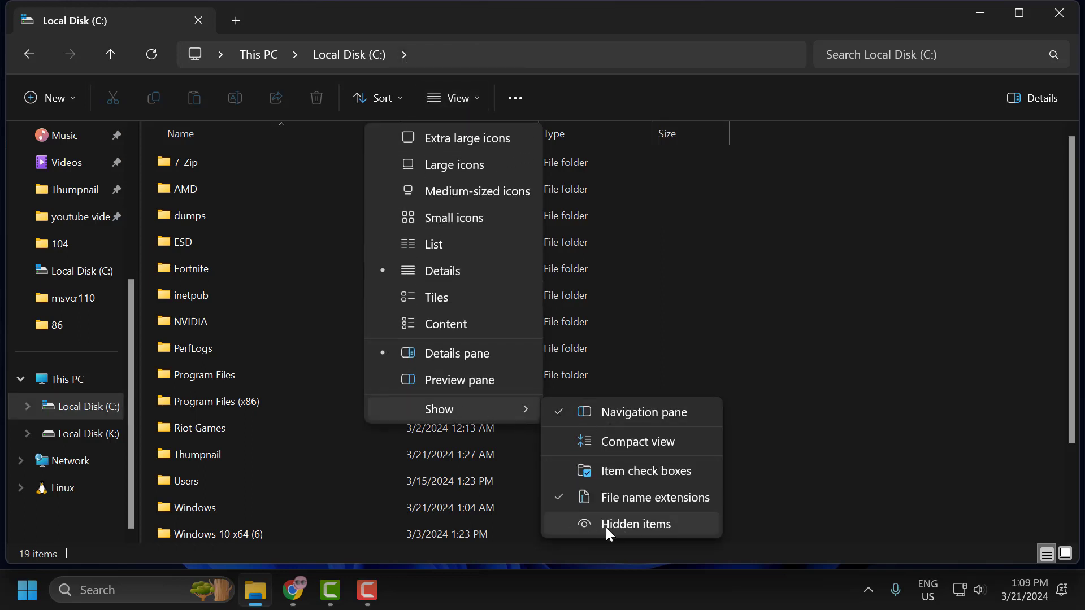
click(658, 524)
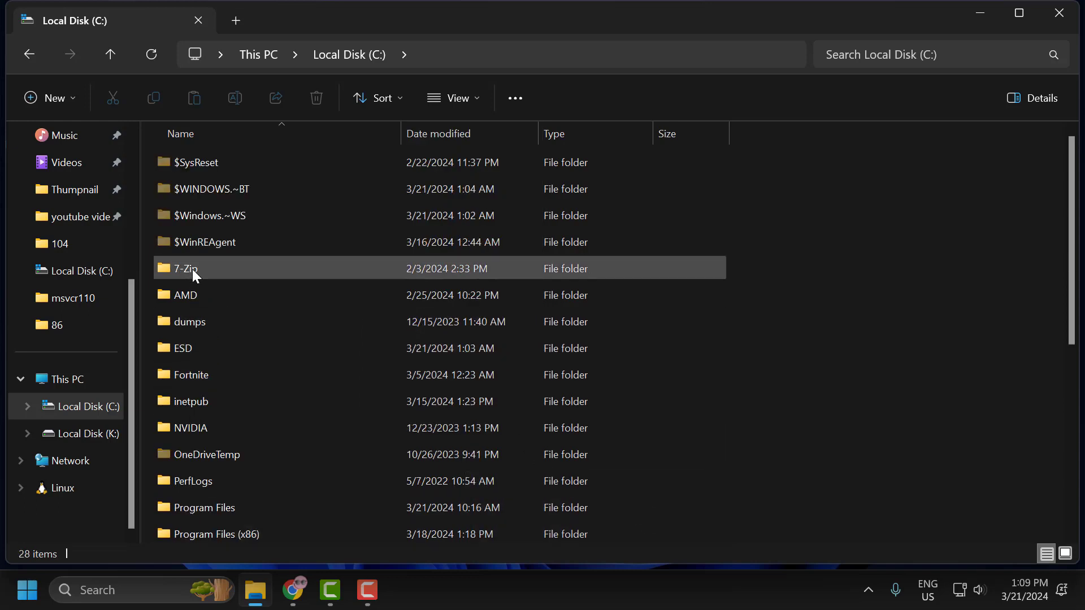
Step: Copy the $WinREAgent folder from Local Disk (C:) and paste it onto the desktop
click(181, 243)
mouse_move(175, 246)
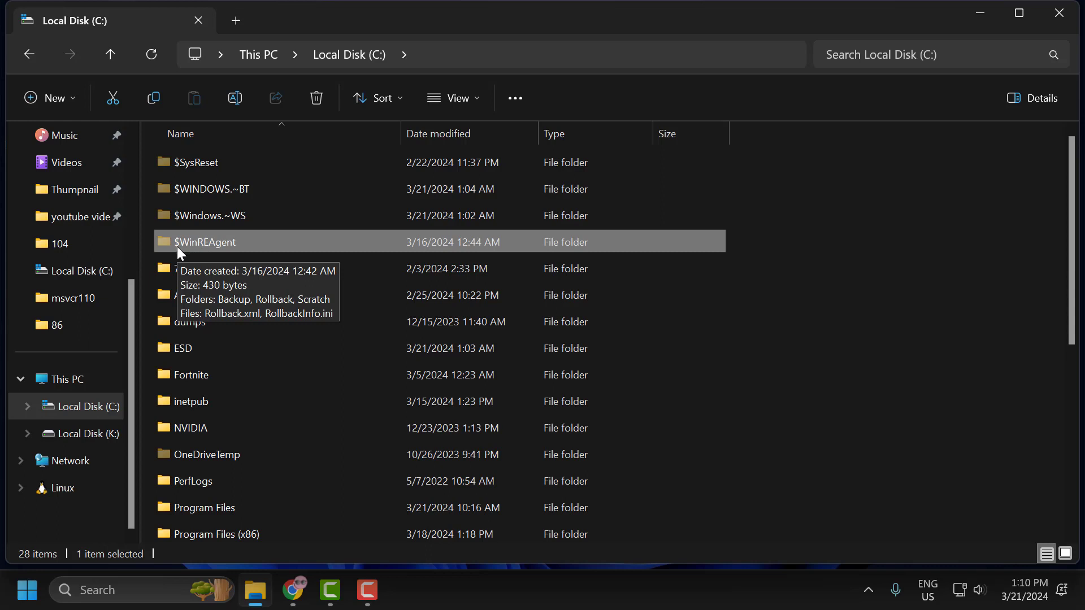
right_click(244, 242)
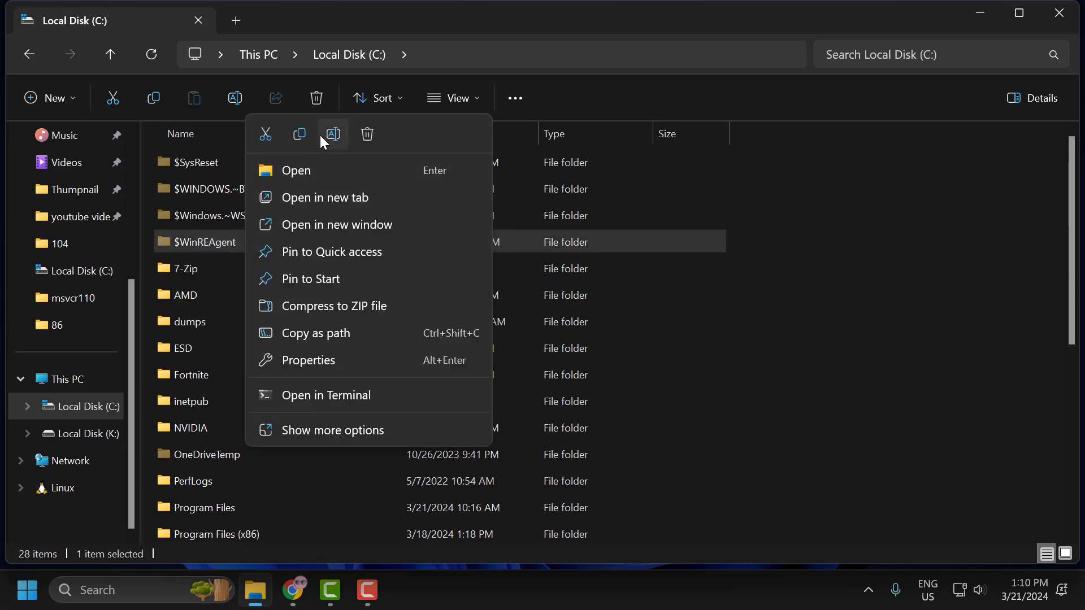
click(295, 134)
click(980, 13)
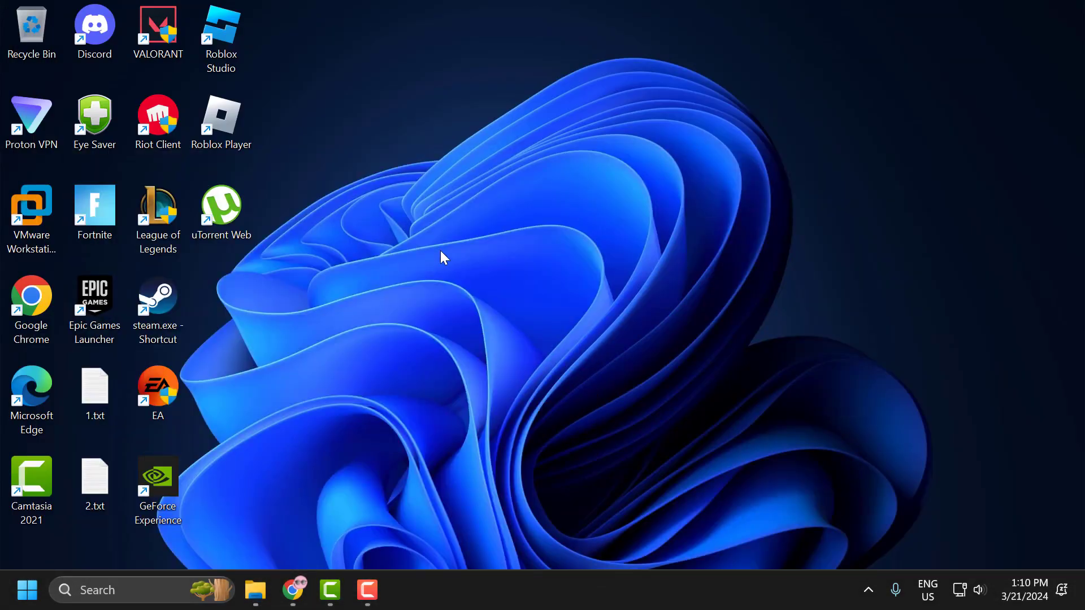
right_click(358, 312)
click(368, 273)
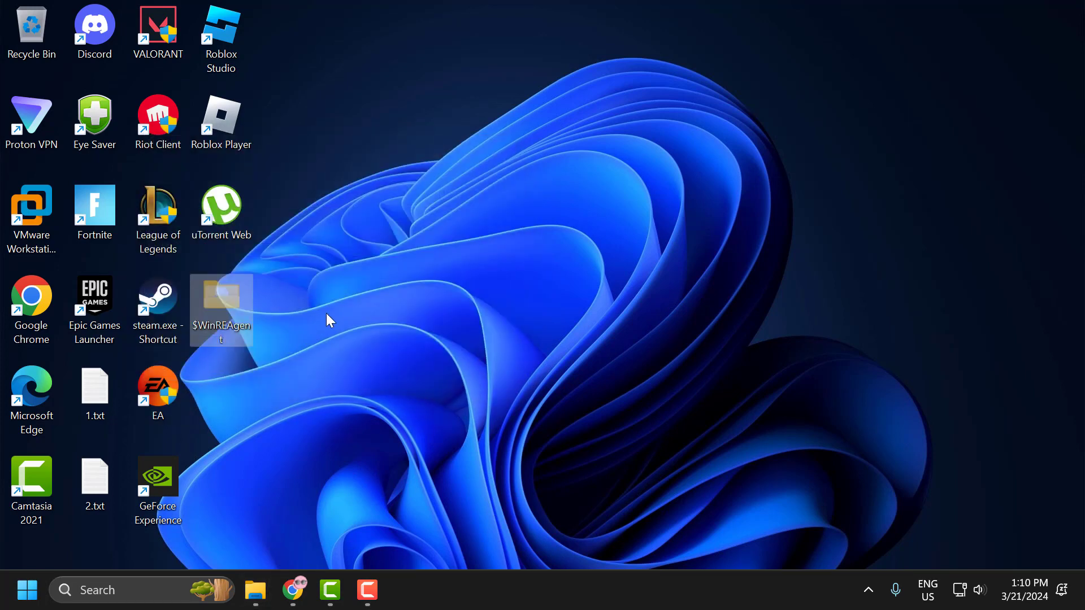
Step: Delete the original $WinREAgent folder from Local Disk (C:) and minimize the File Explorer window
click(255, 590)
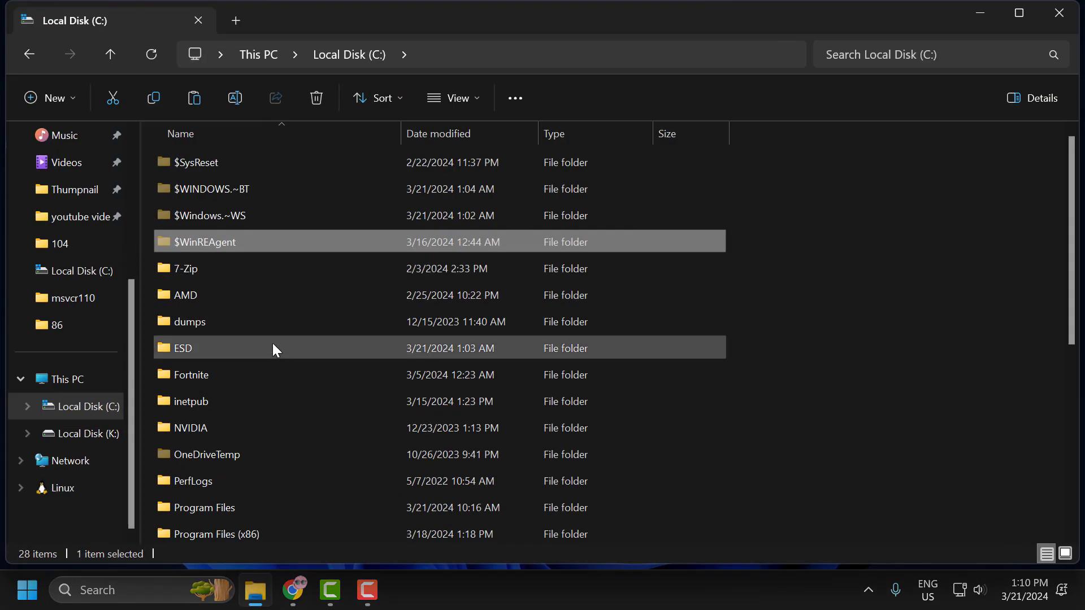
right_click(207, 246)
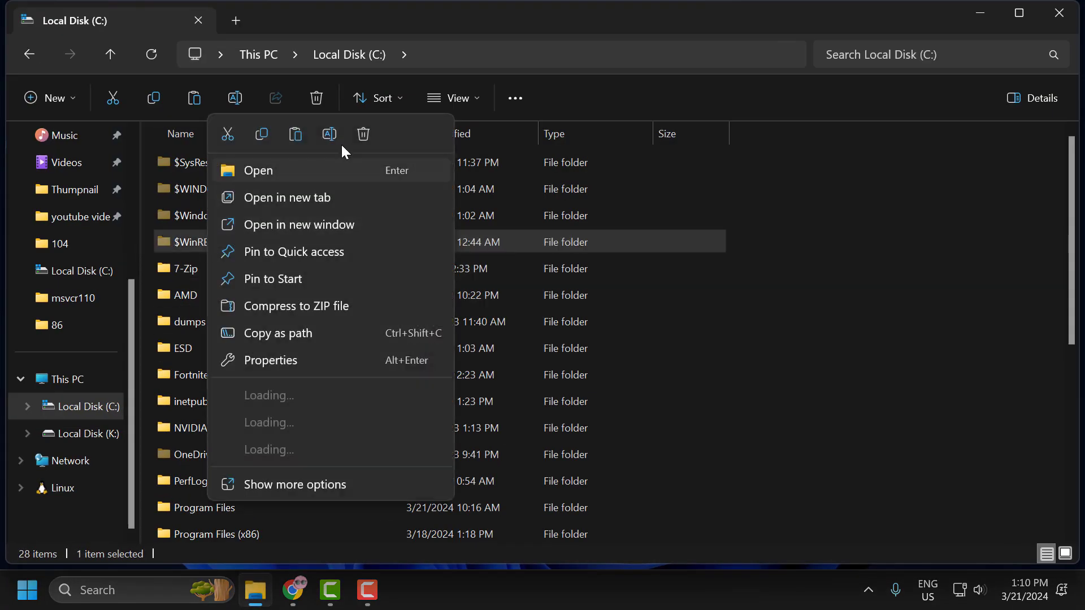
click(363, 134)
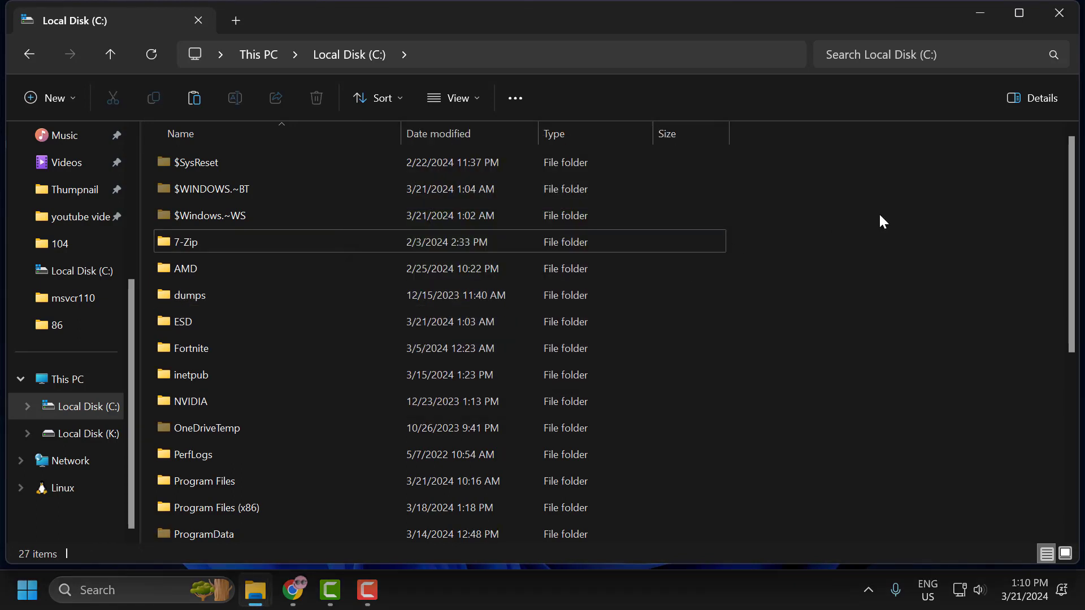
click(981, 12)
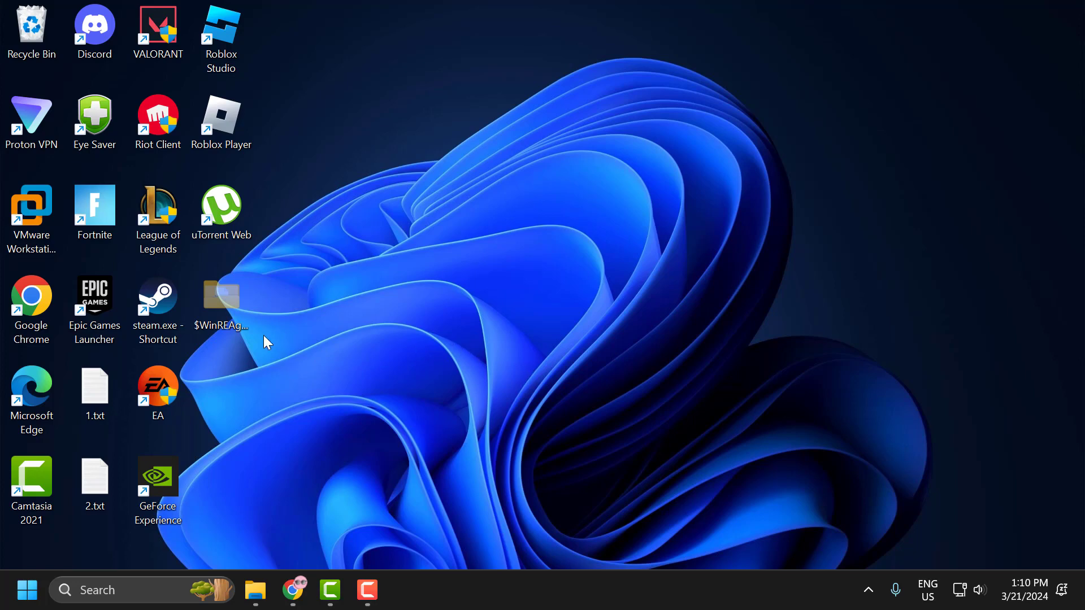
Step: Move the $WinREAgent folder from the desktop back to Local Disk (C:), check it there, and close File Explorer
right_click(218, 305)
right_click(208, 311)
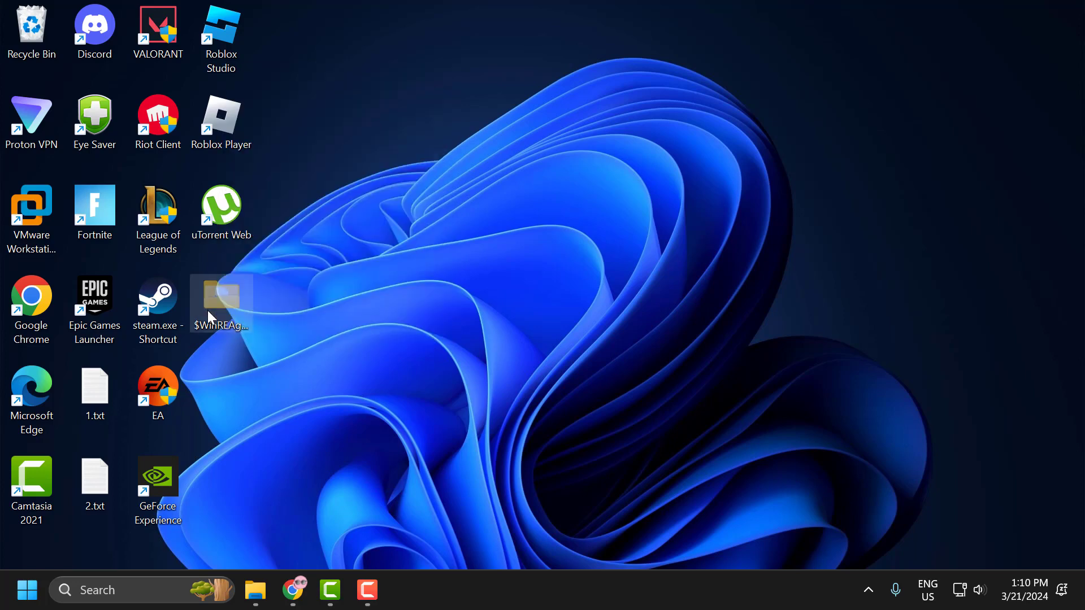
click(228, 332)
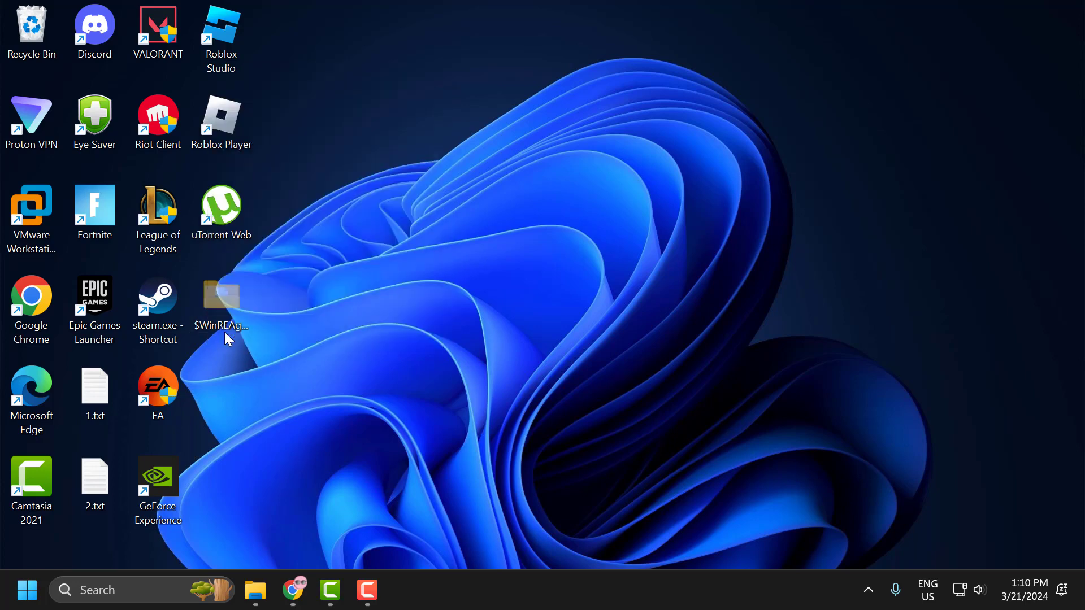
click(256, 590)
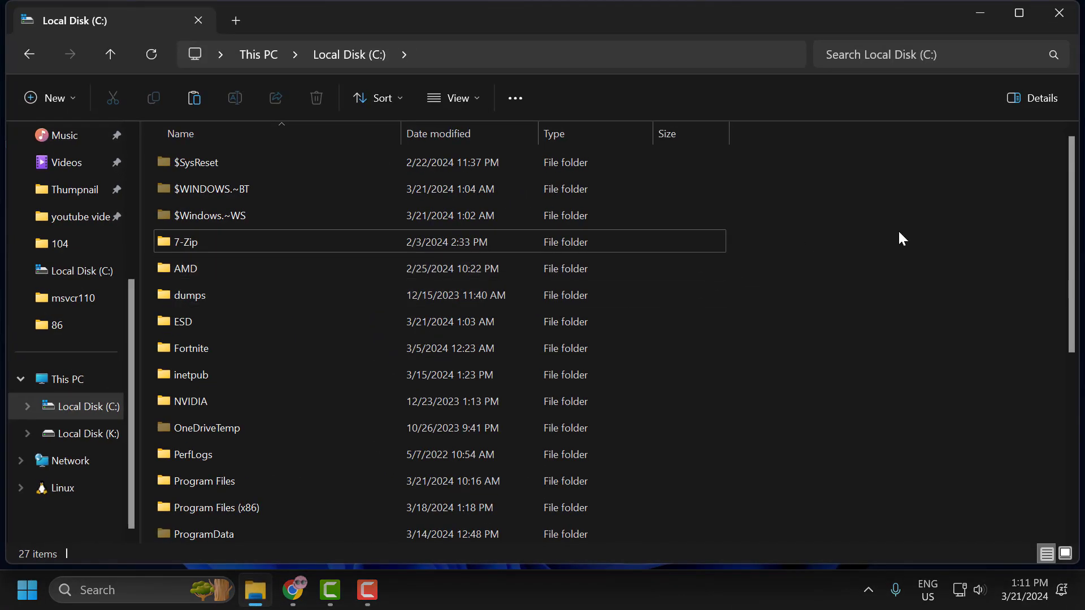
right_click(898, 230)
click(700, 258)
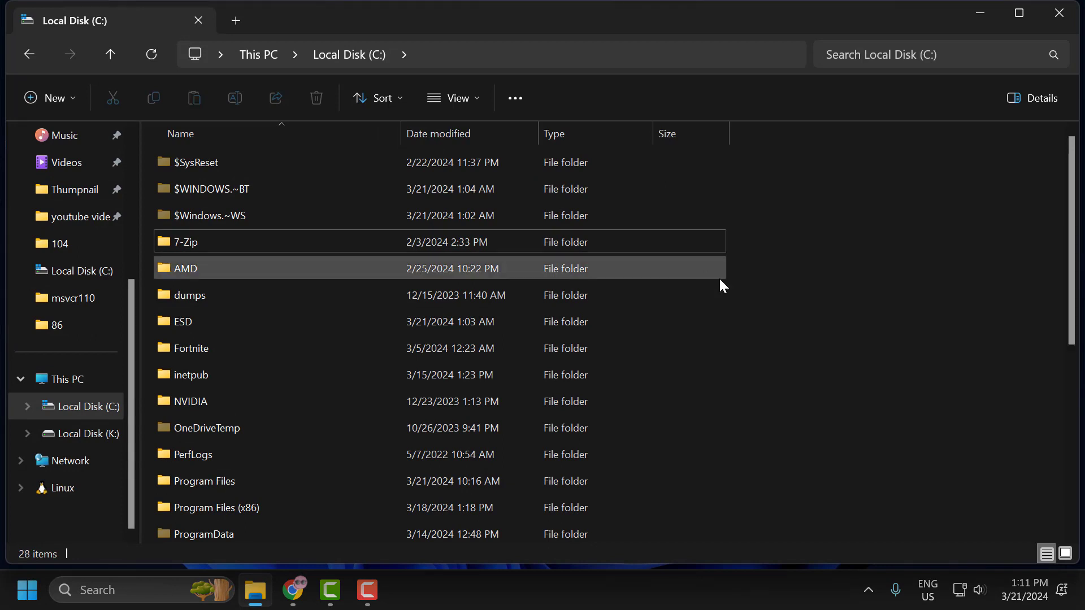
scroll(810, 355, up, 5)
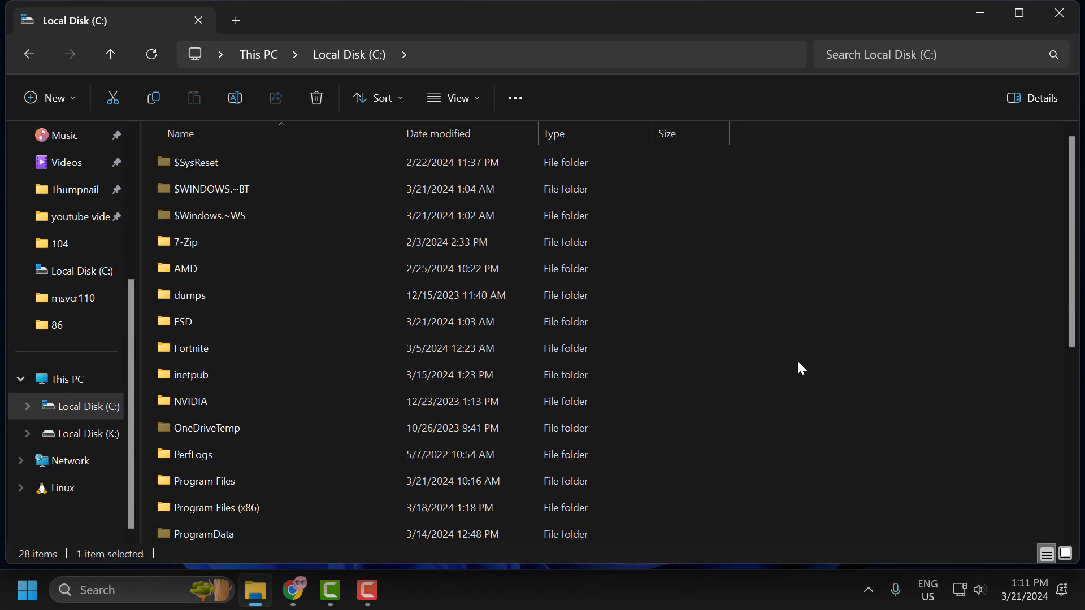
scroll(722, 375, down, 5)
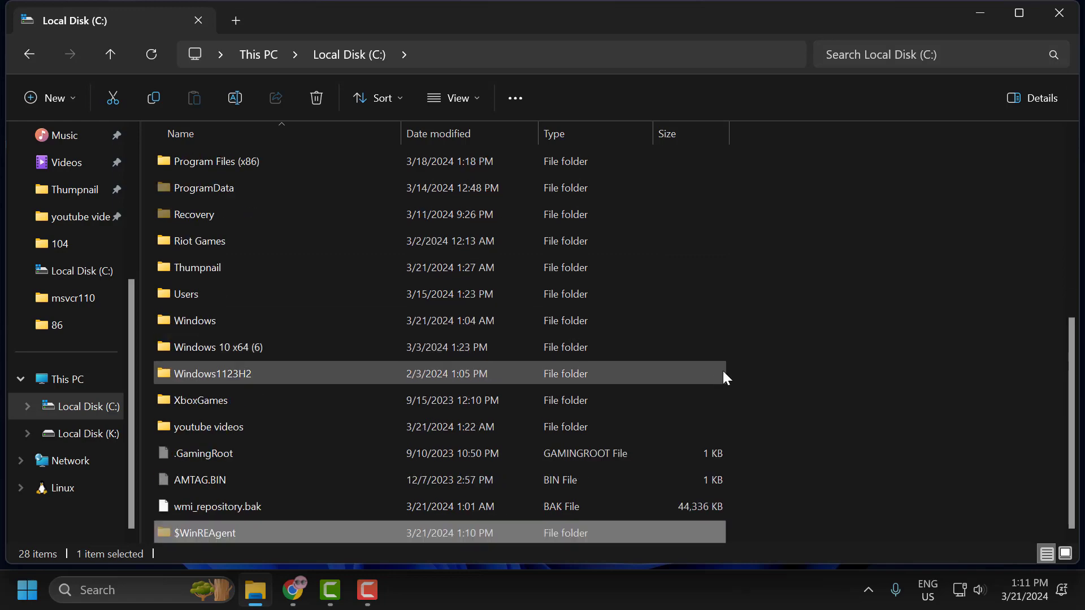
click(1059, 13)
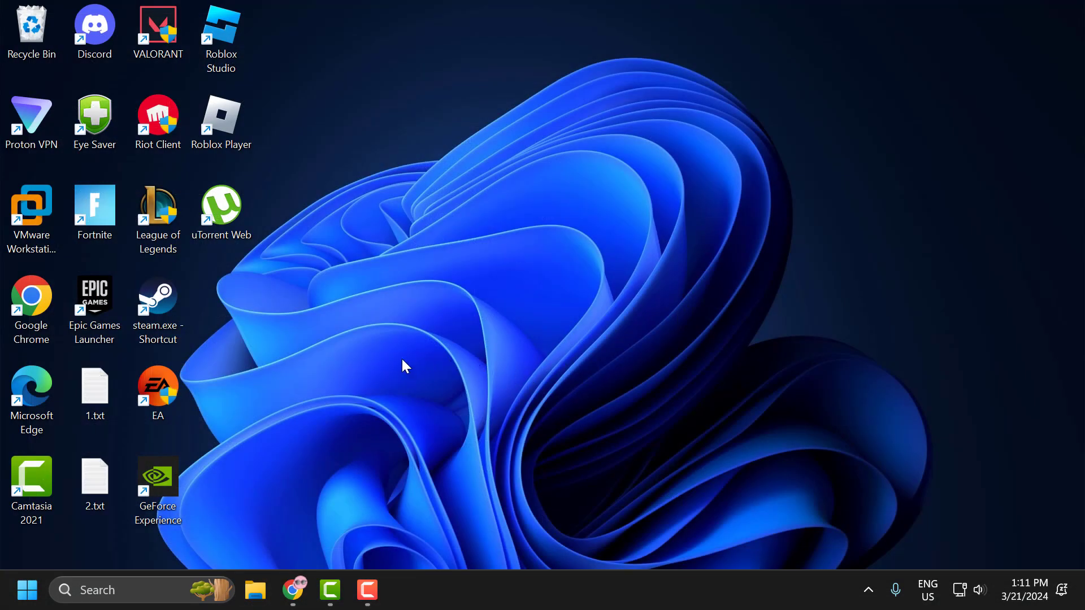
Step: Open the Troubleshoot settings and run the Windows Update troubleshooter from Other trouble-shooters
click(149, 590)
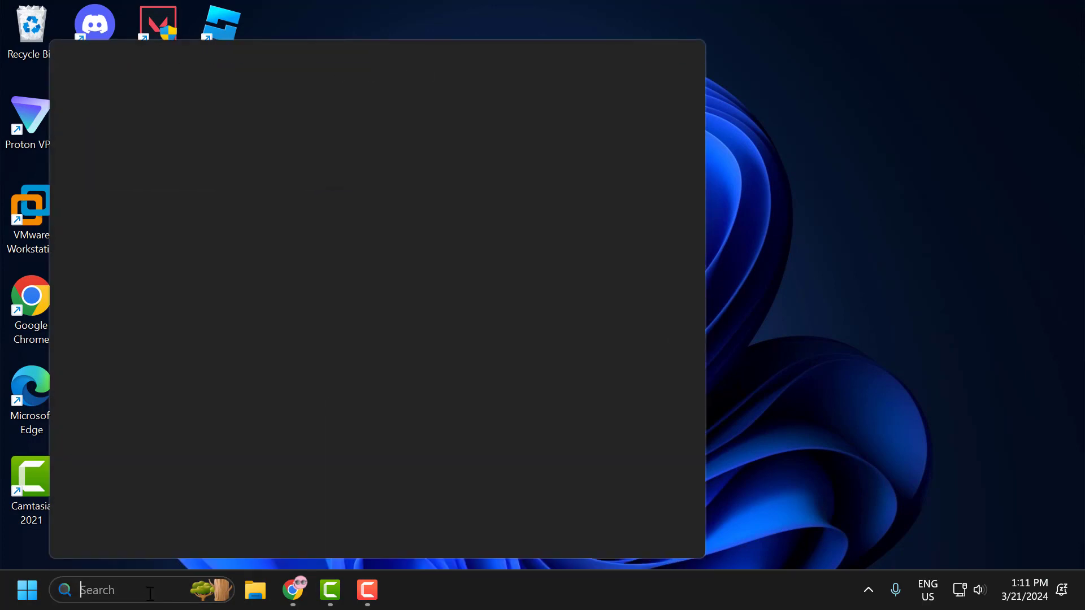
text(troubleshoot settings)
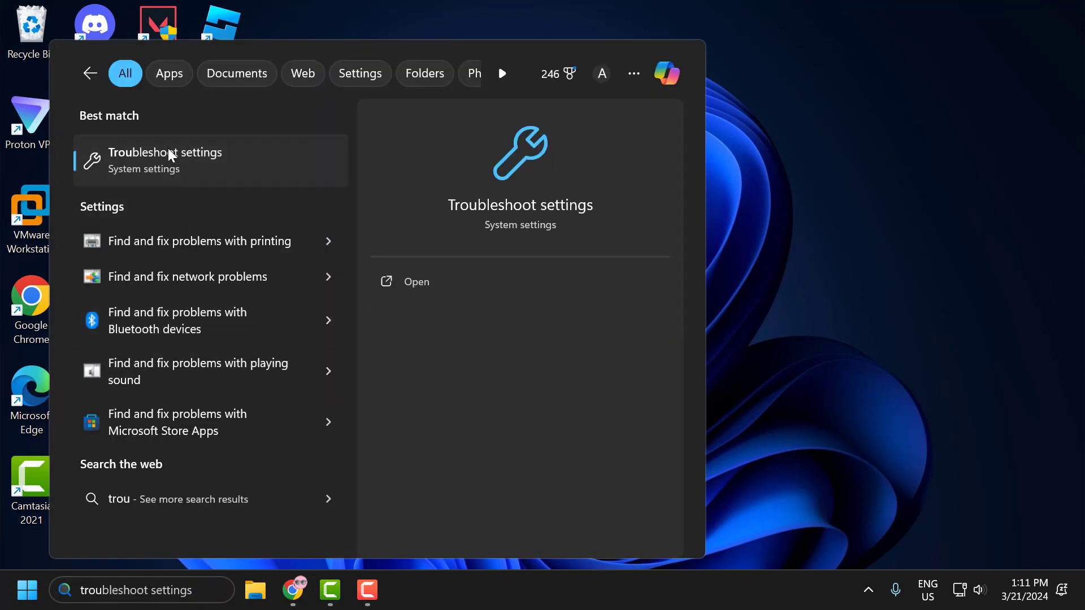
click(170, 157)
click(406, 275)
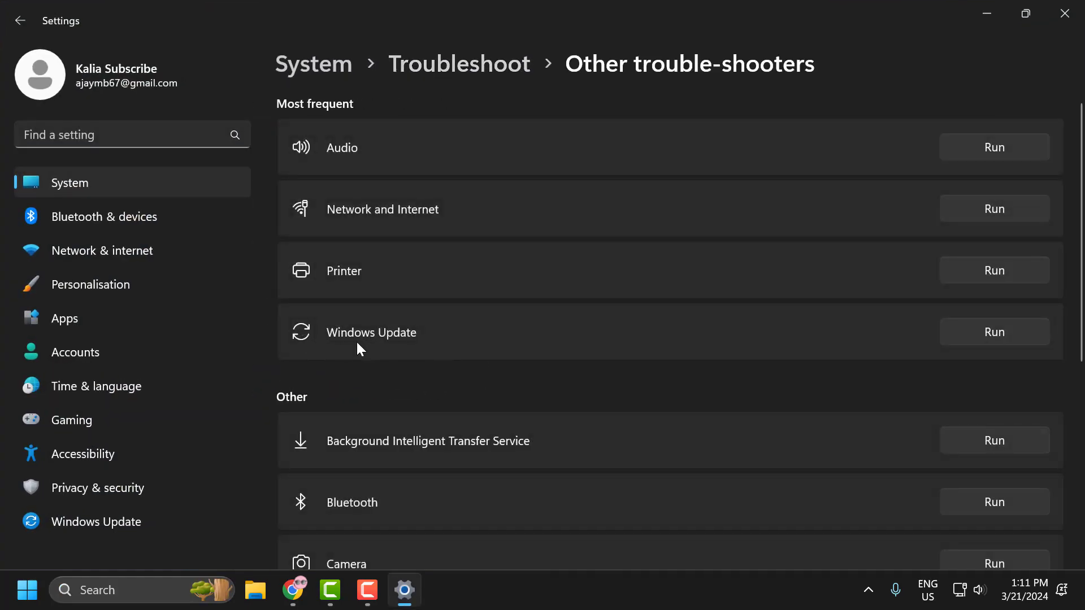
click(983, 335)
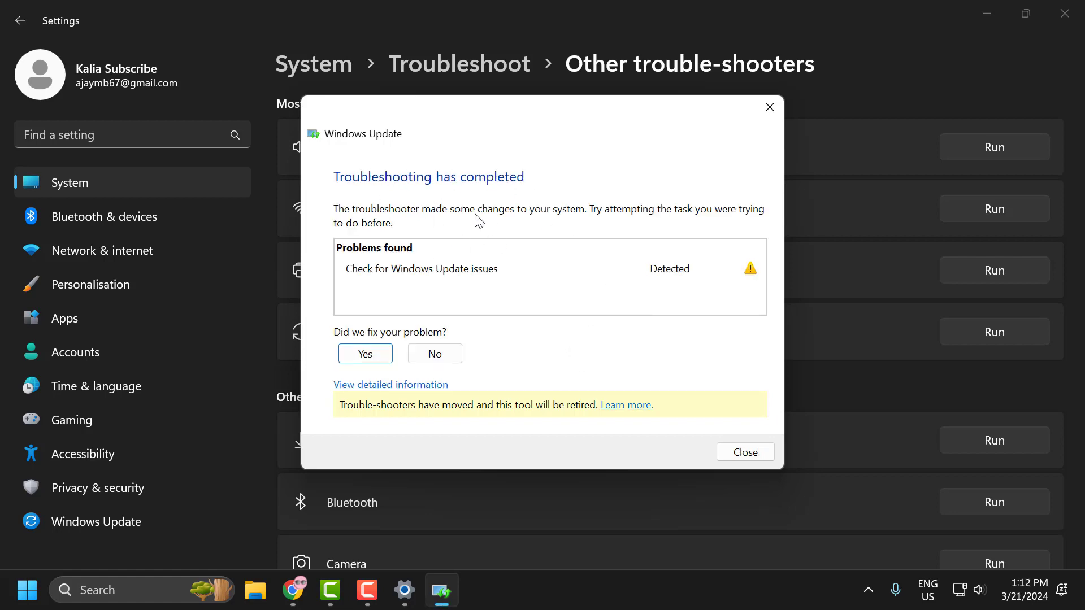
Step: Close the Windows Update troubleshooter and the Settings window, and open the Services app
click(751, 456)
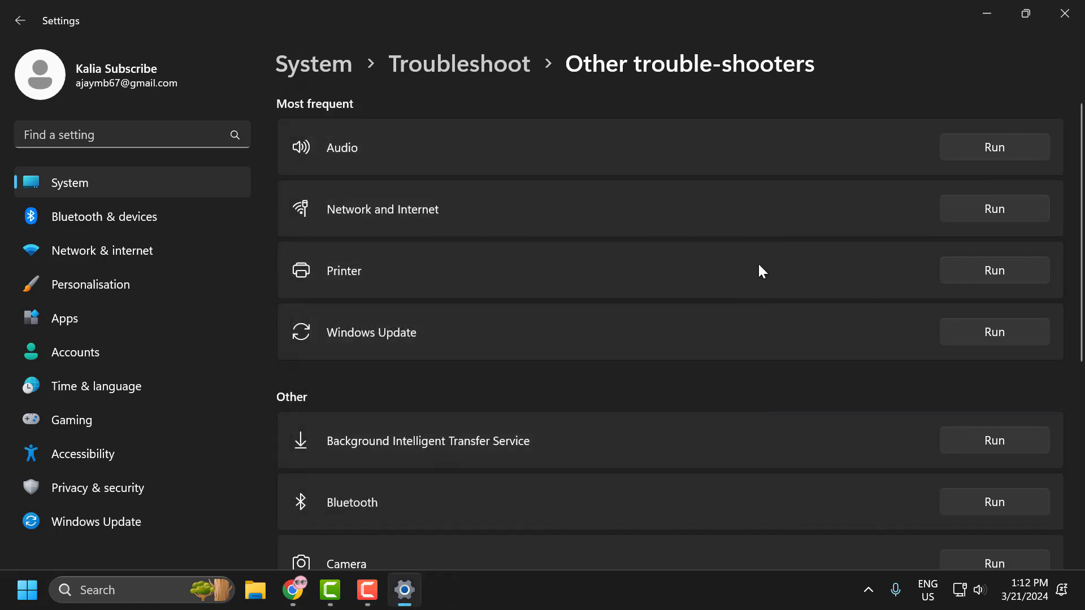
click(1052, 19)
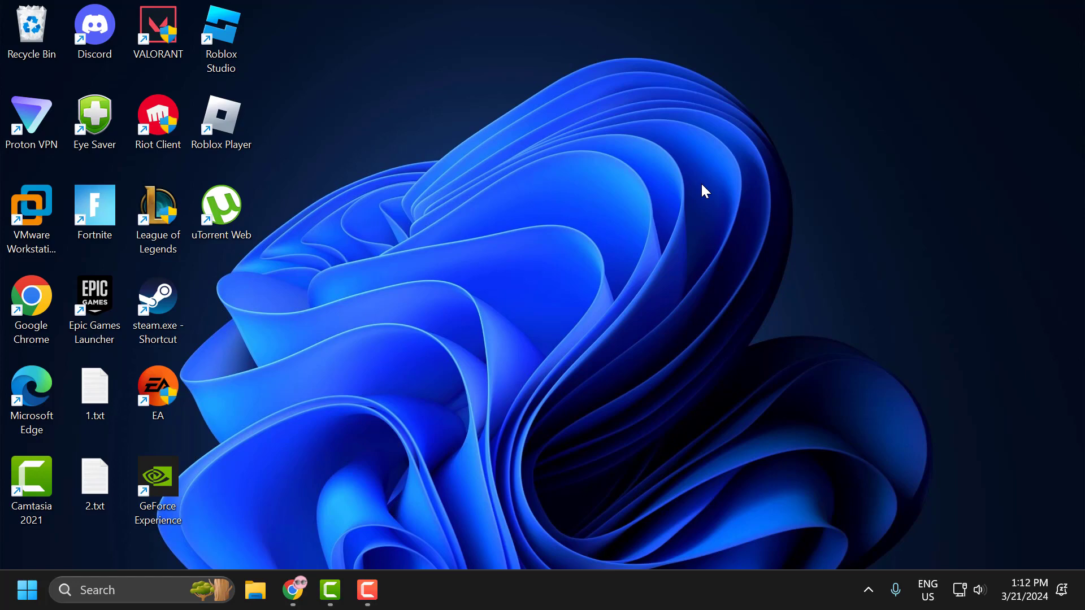
click(187, 591)
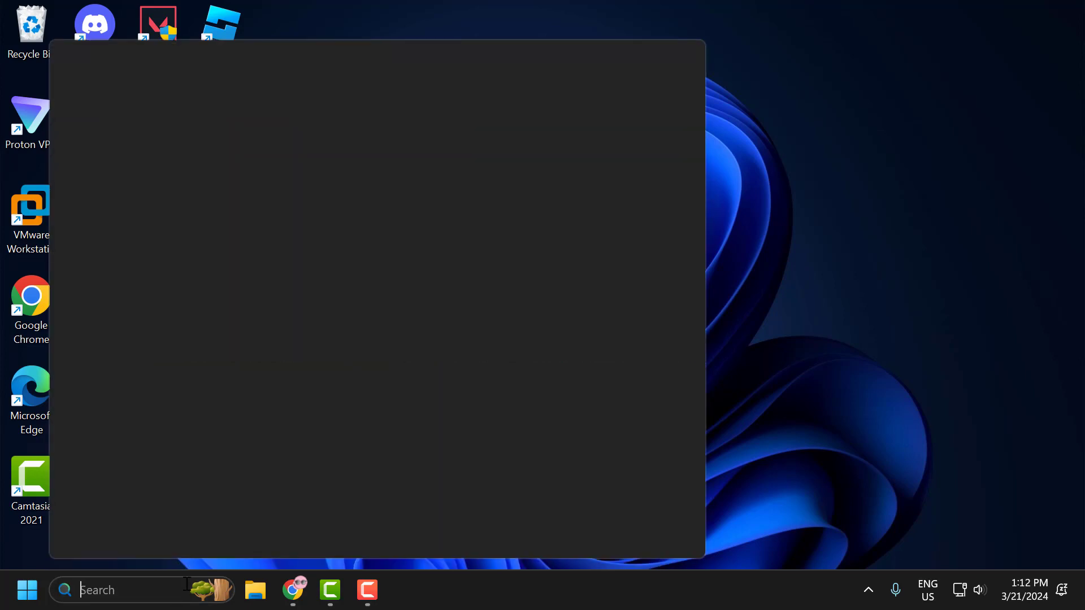
text(ser)
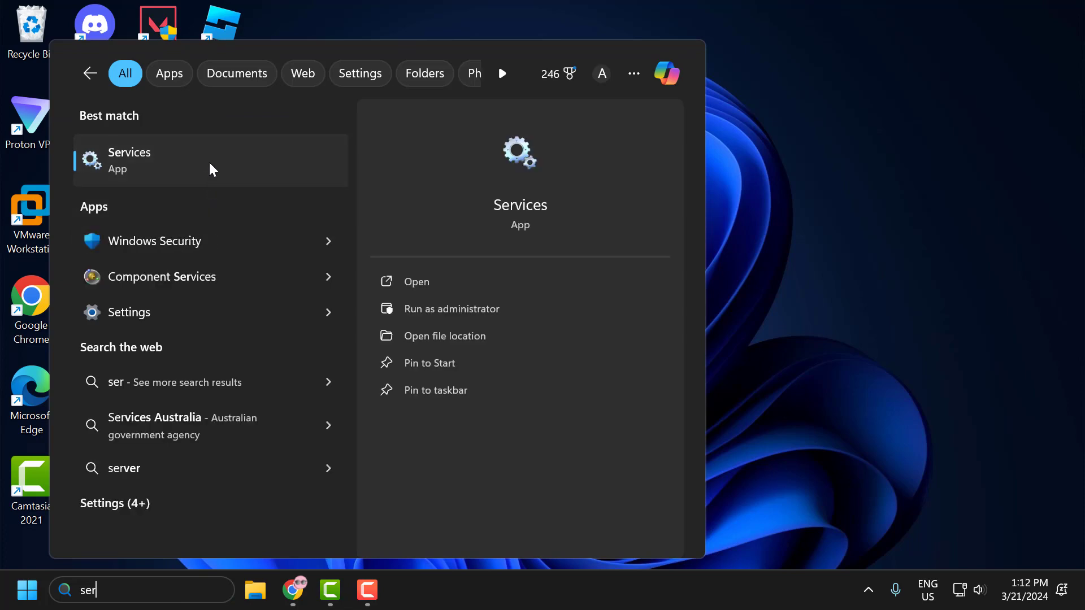
click(209, 160)
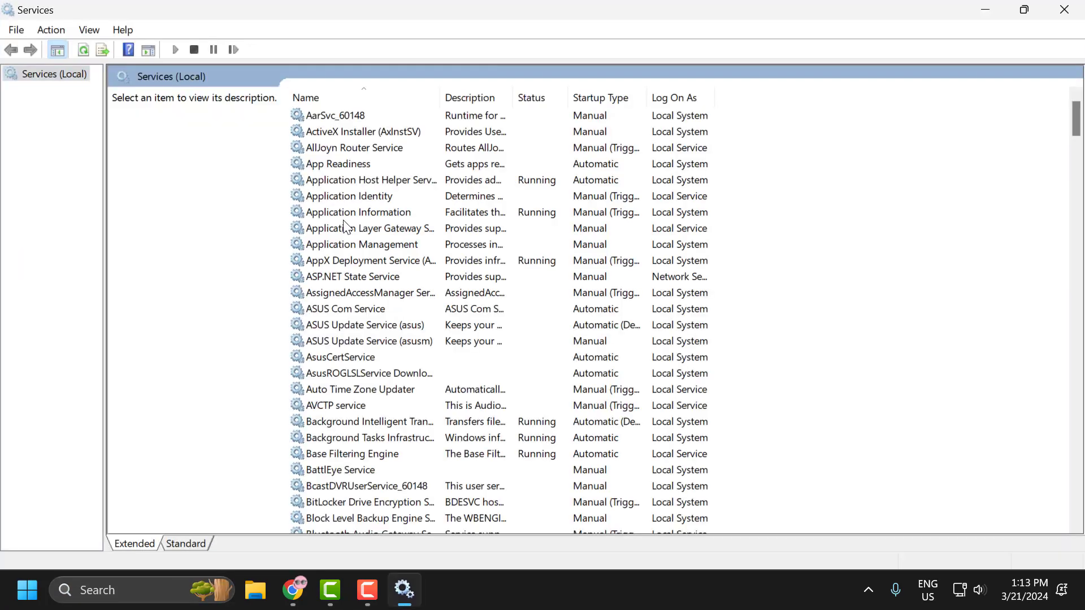
Step: Set the Windows Update service's startup type to Automatic, apply it, and restart the service
click(350, 213)
key(w)
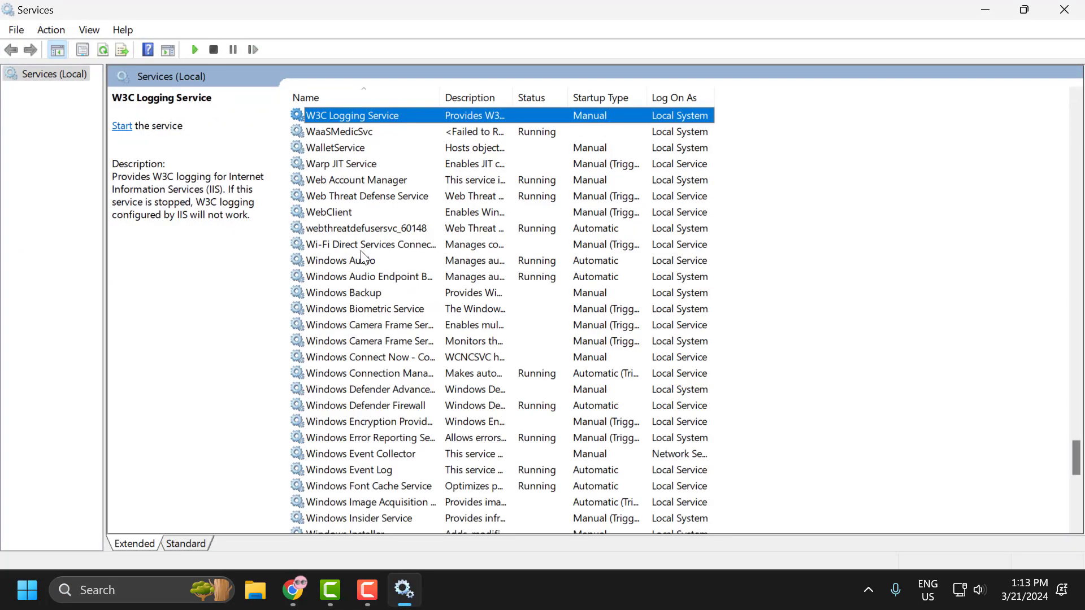
key(a)
key(Down)
key(Down)
key(Down)
key(Down)
key(Down)
key(Down)
key(Down)
key(Down)
key(Down)
key(Down)
key(Down)
key(Down)
key(Down)
key(Down)
key(Down)
key(Down)
key(Down)
key(Down)
key(Down)
key(Down)
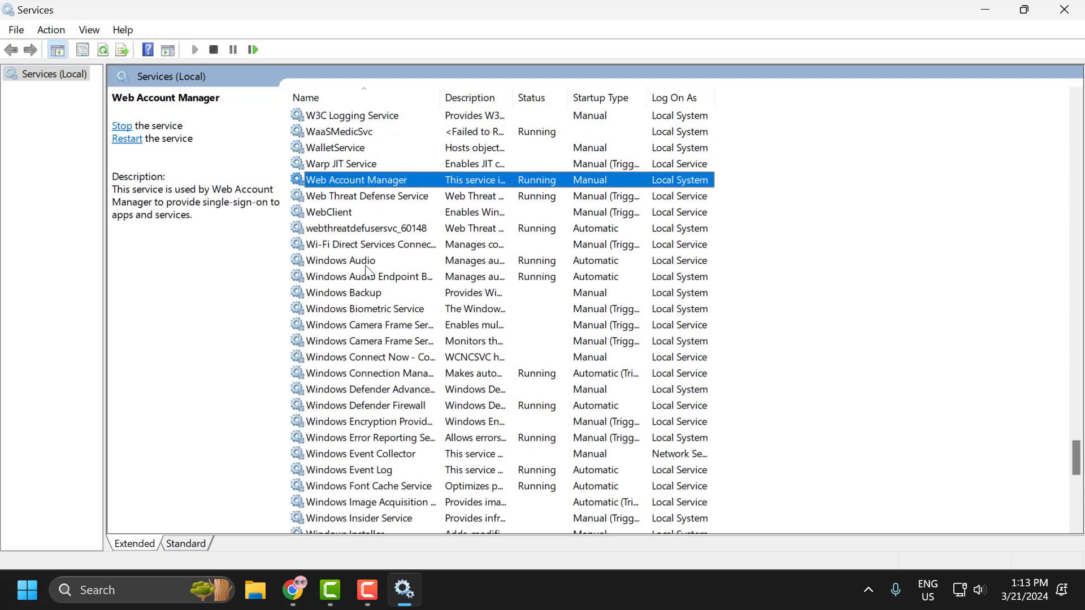
click(368, 411)
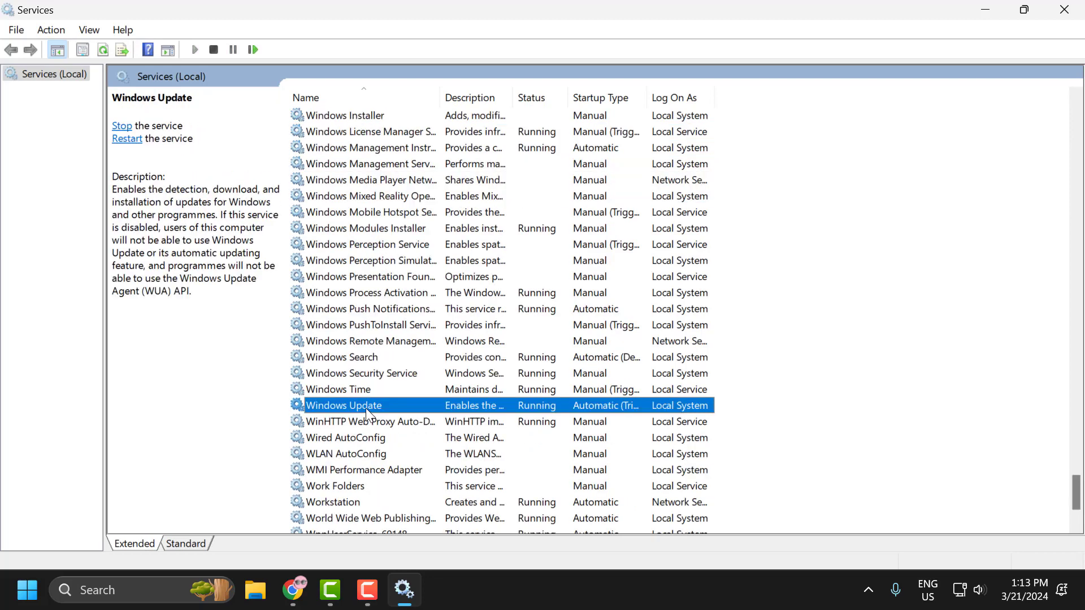
double_click(368, 413)
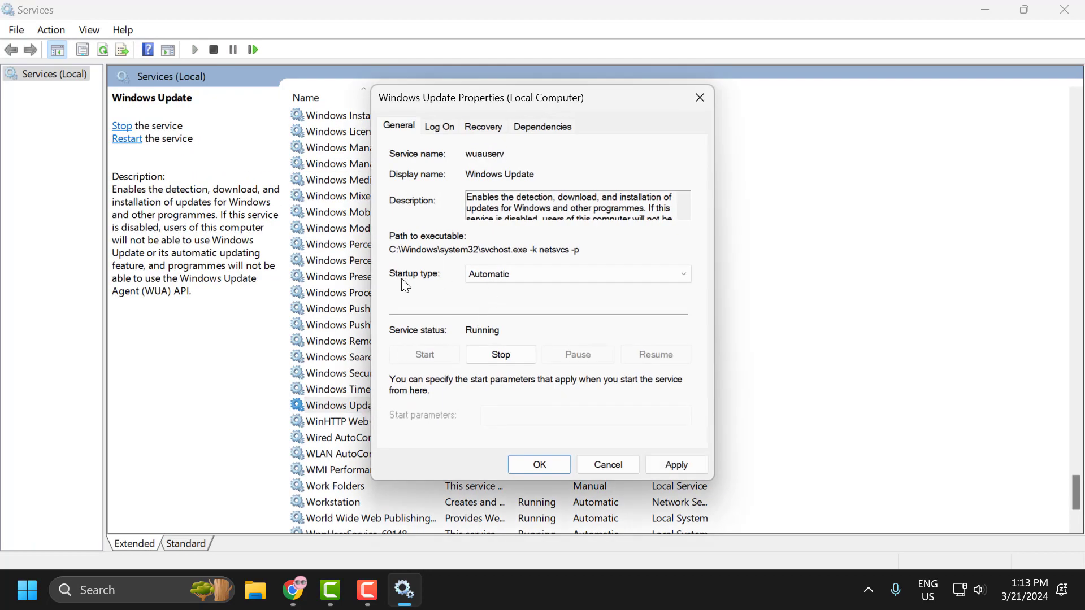
click(532, 274)
click(528, 302)
click(672, 464)
click(540, 464)
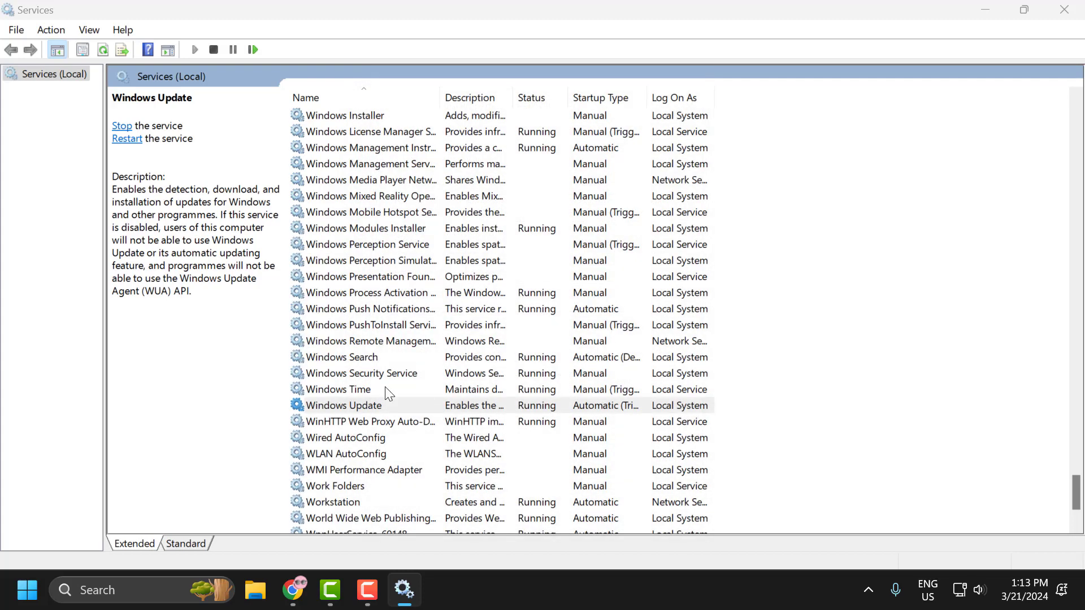
right_click(389, 410)
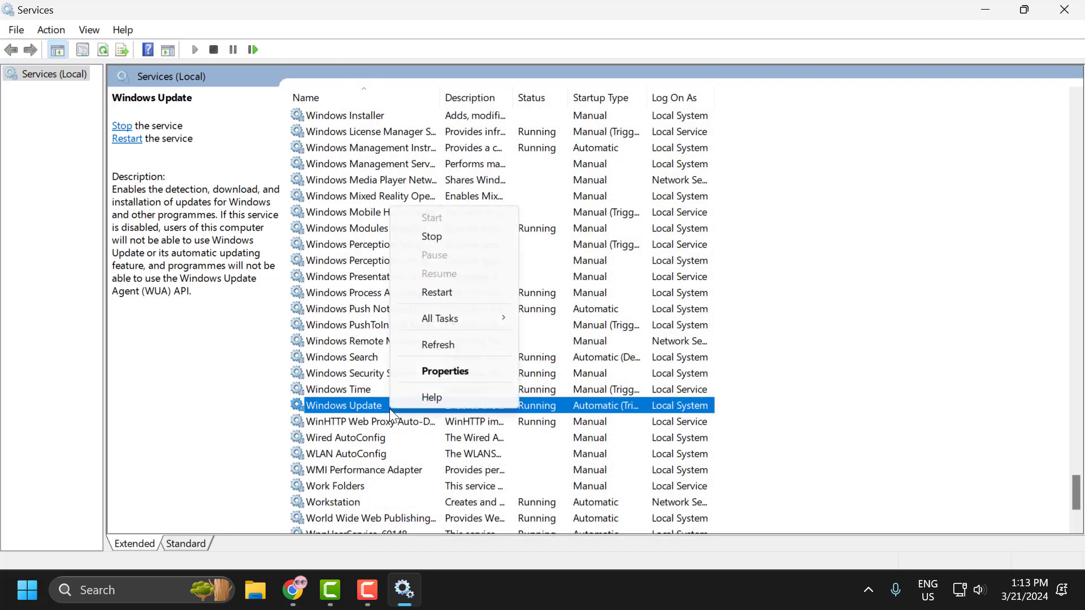
click(444, 294)
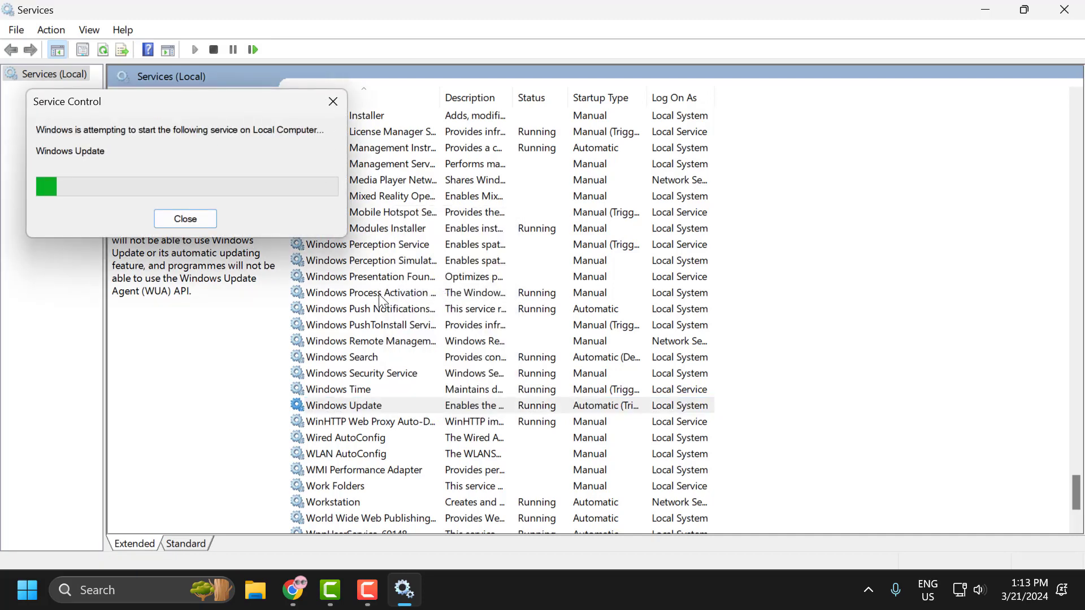
Step: Set the Background Intelligent Transfer Service's startup type to Automatic and apply the change
click(396, 311)
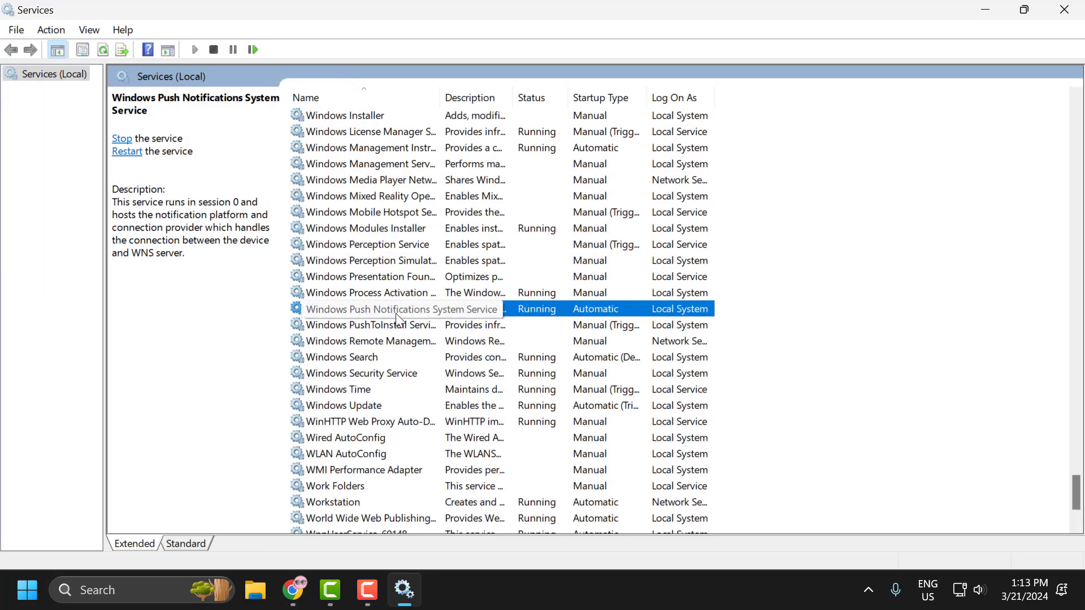
key(b)
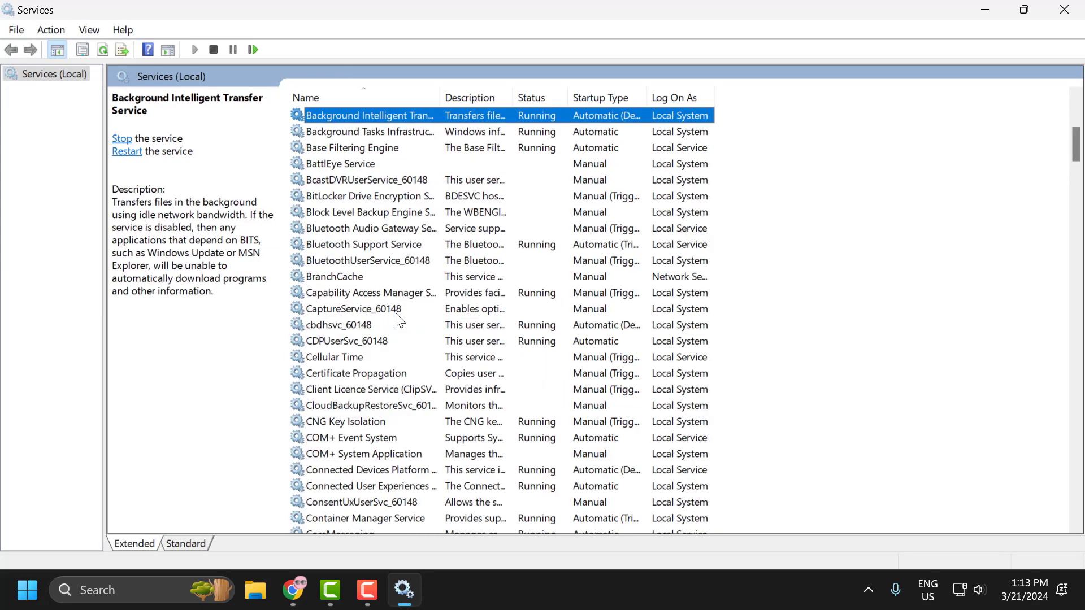
key(Down)
key(Down)
click(395, 133)
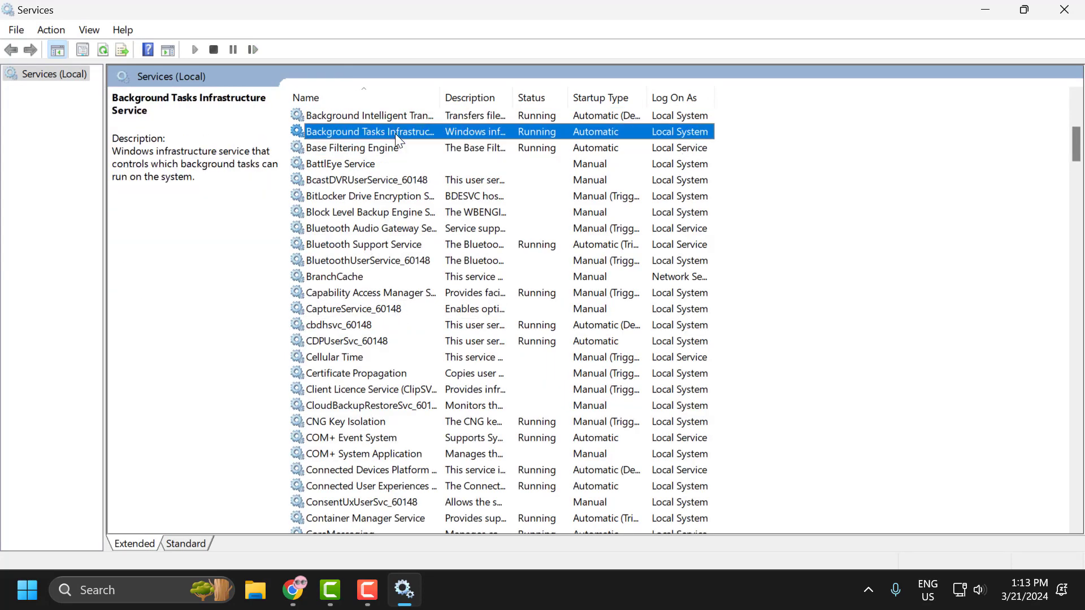
click(389, 114)
double_click(389, 114)
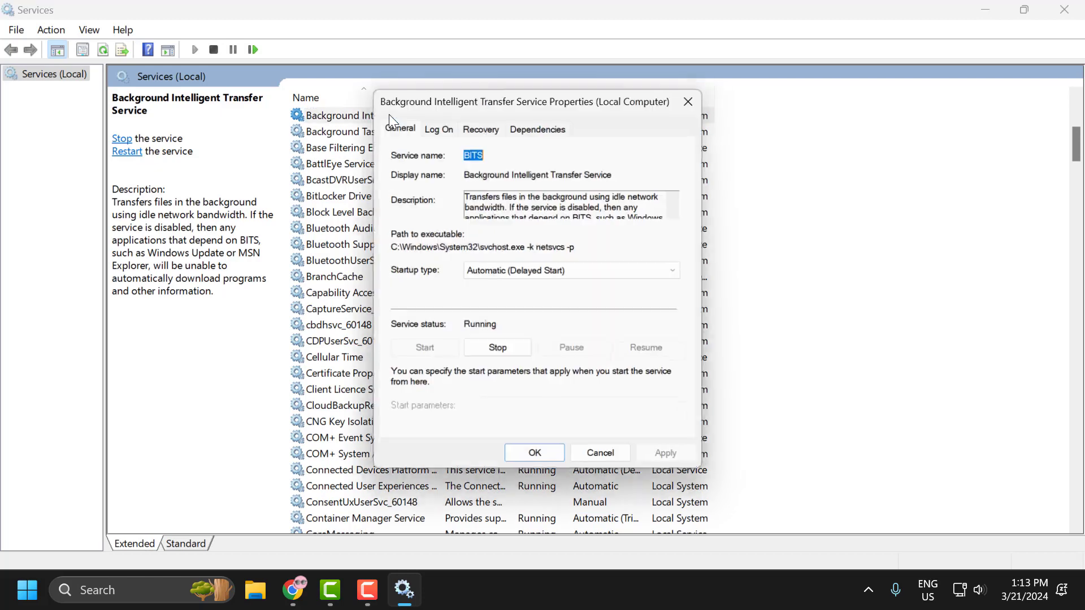
click(494, 274)
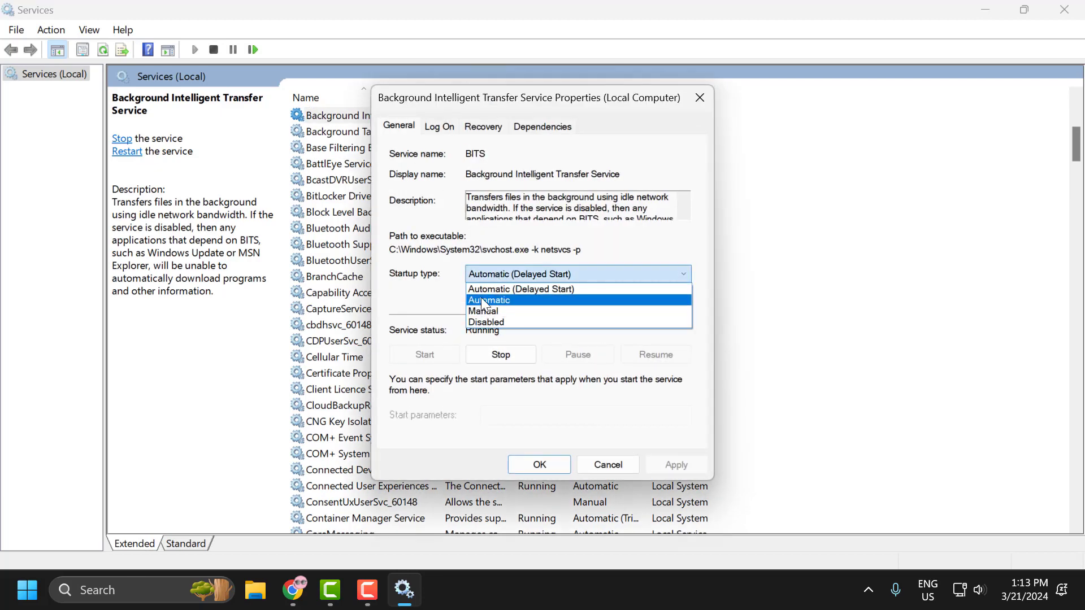
click(493, 301)
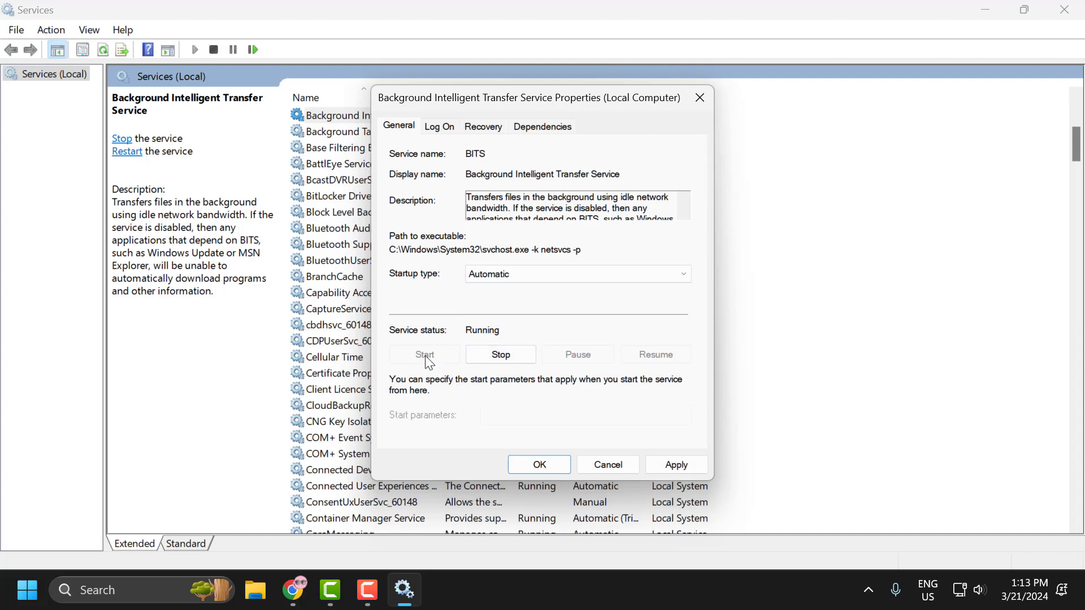
click(693, 462)
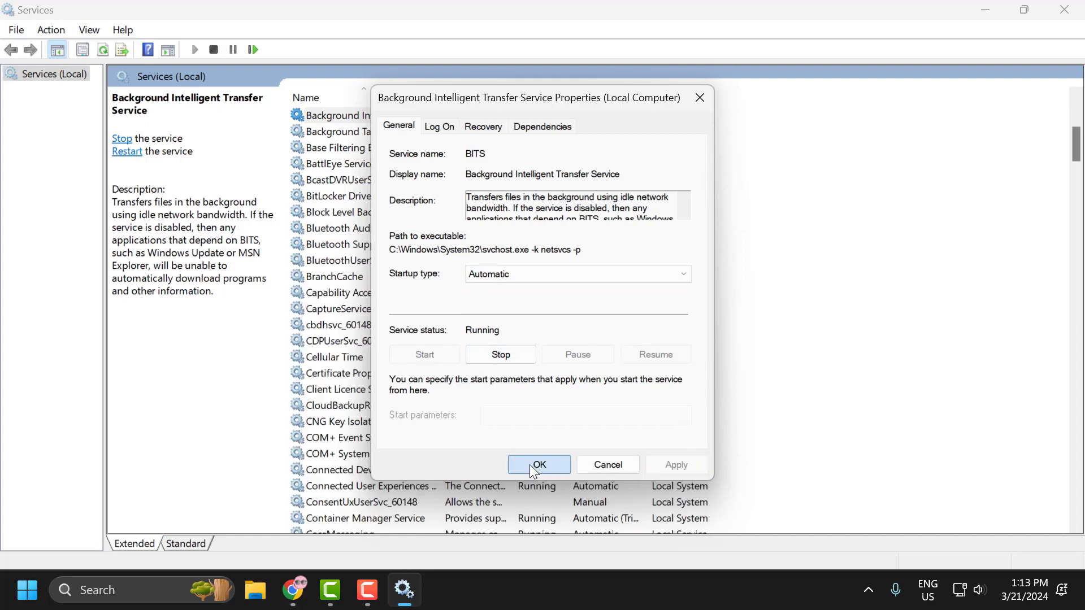
click(530, 464)
Step: Restart the Background Intelligent Transfer Service and close the Services window
right_click(365, 116)
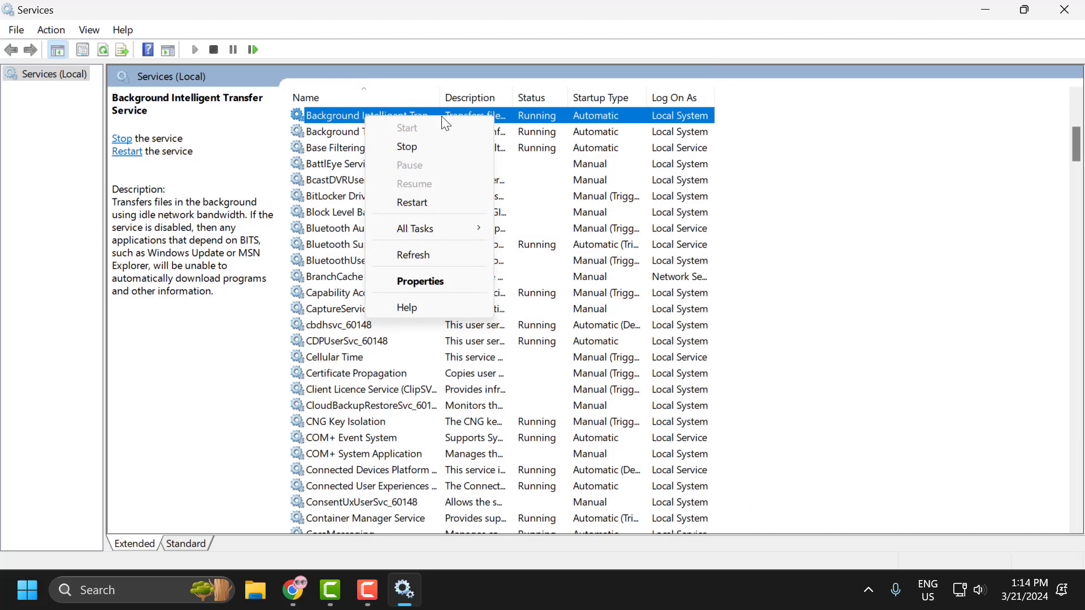
click(411, 202)
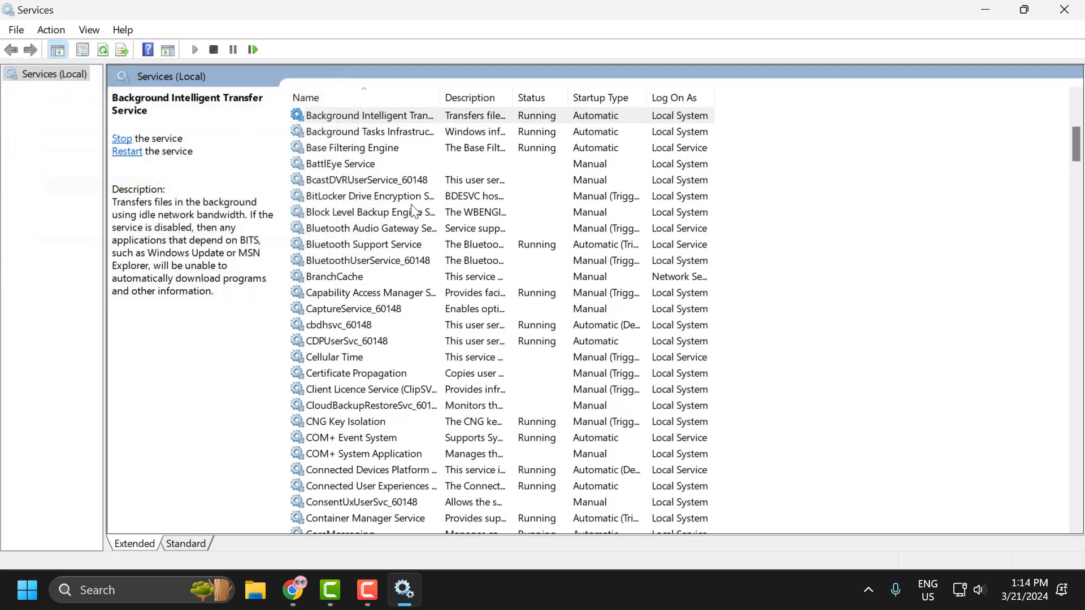
click(1064, 10)
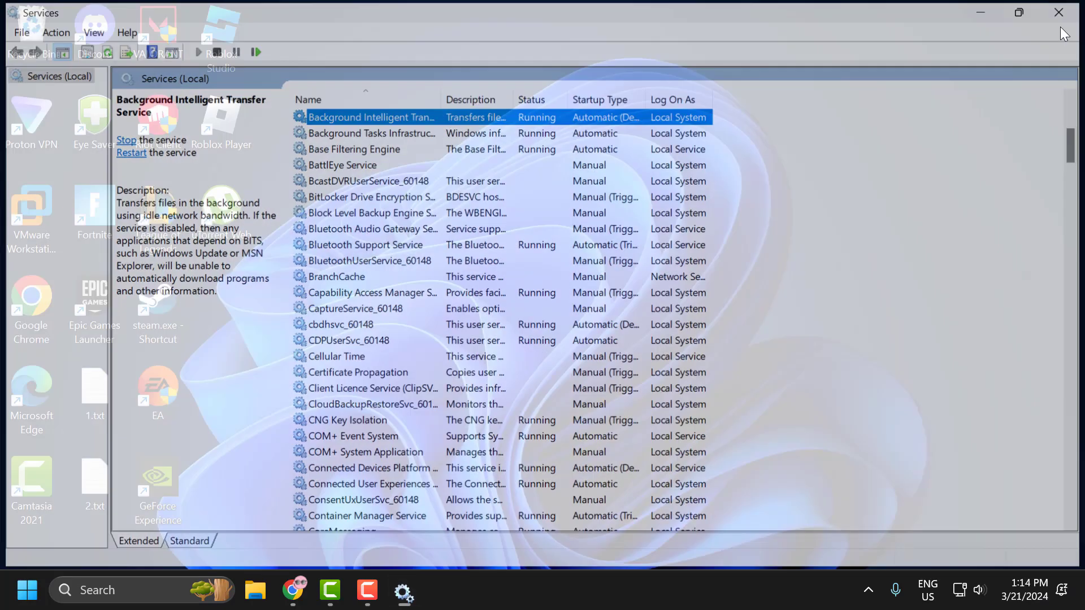